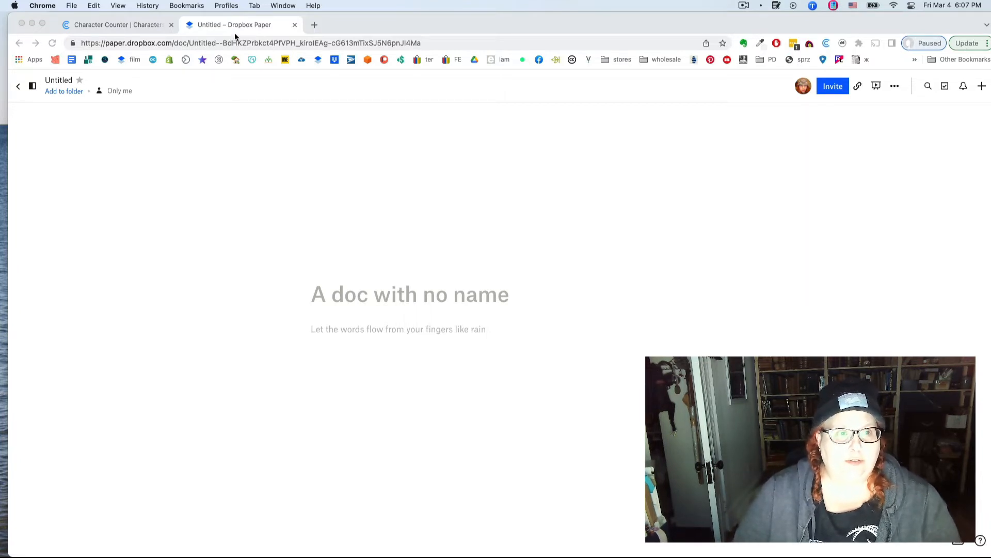
# Examine the sample text and its character and word counts on the charactercount.org page.
pyautogui.click(121, 26)
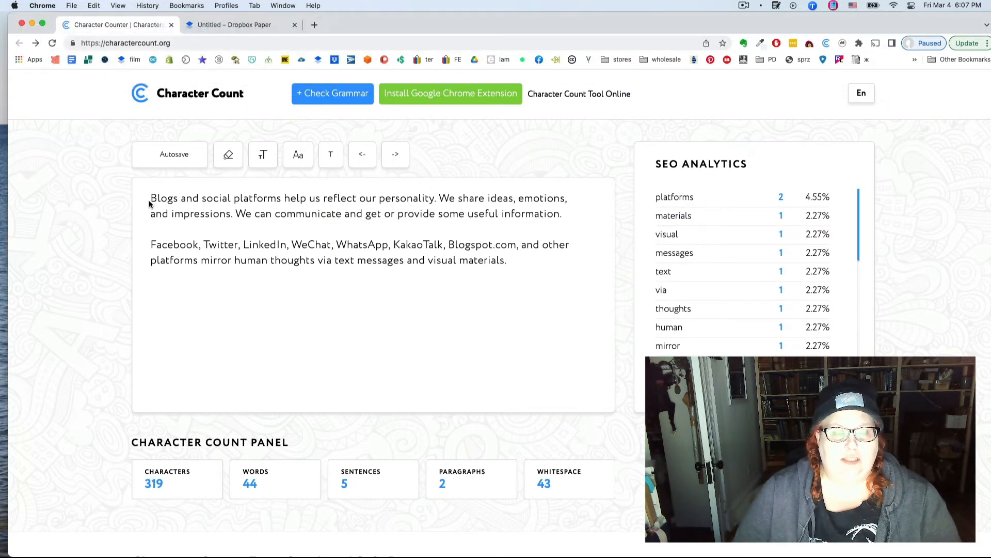
pyautogui.moveTo(150, 204); pyautogui.dragTo(511, 271)
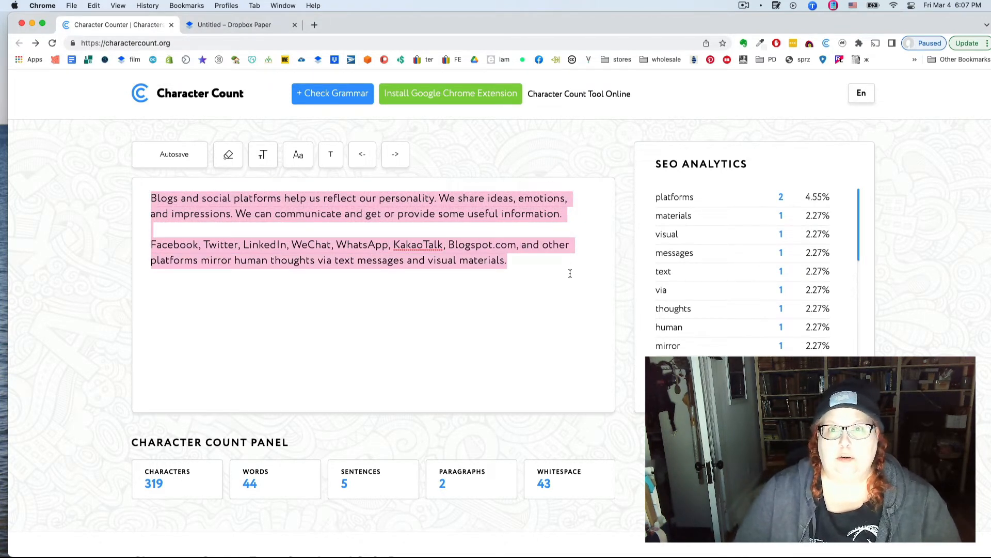
pyautogui.click(377, 330)
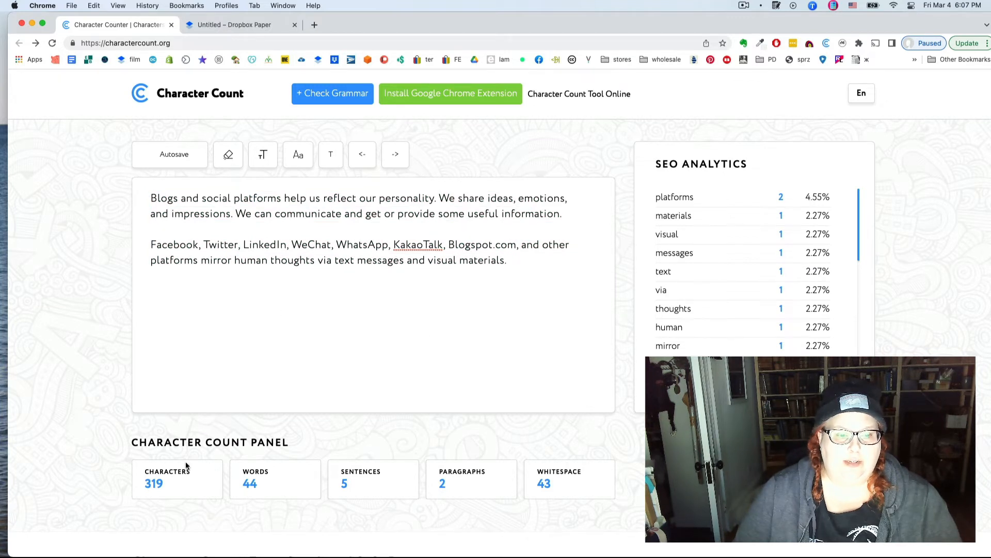
pyautogui.click(198, 480)
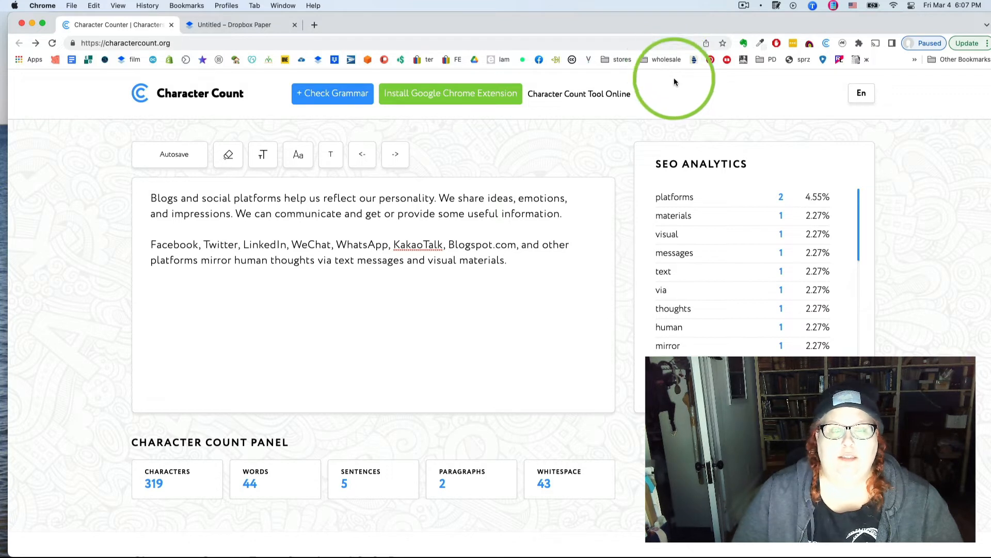
# Enter "A title for ebay for something" in the body of the untitled Dropbox Paper document.
pyautogui.click(260, 26)
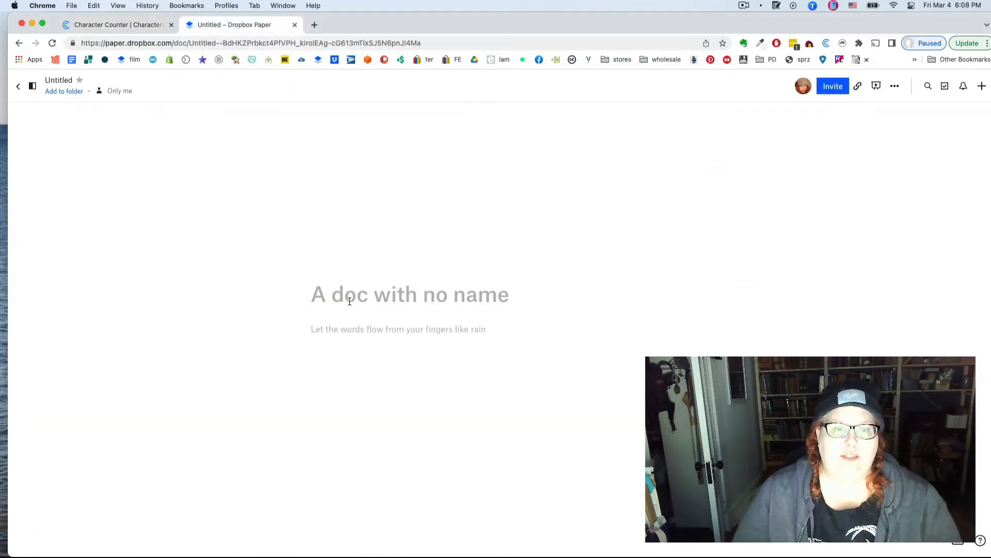
pyautogui.click(330, 331)
pyautogui.write('A ')
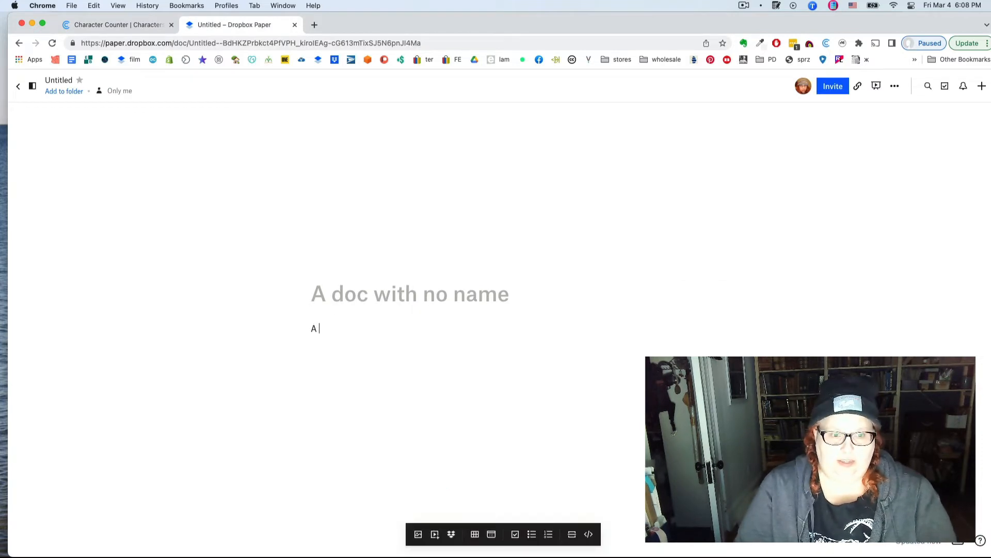
pyautogui.write('TITLE')
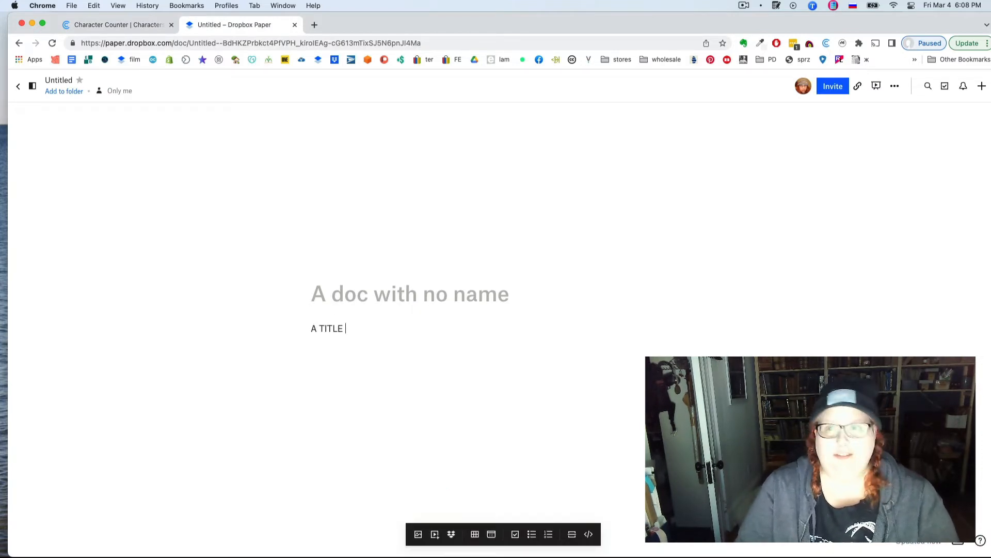
pyautogui.press('BackSpace')
pyautogui.press('BackSpace')
pyautogui.press('BackSpace')
pyautogui.press('BackSpace')
pyautogui.press('BackSpace')
pyautogui.press('BackSpace')
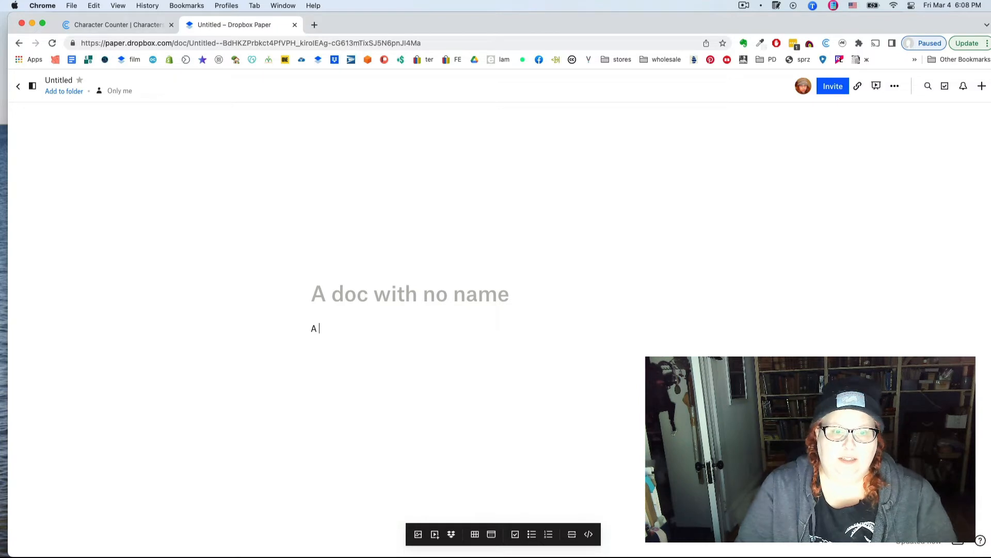
pyautogui.write('title f')
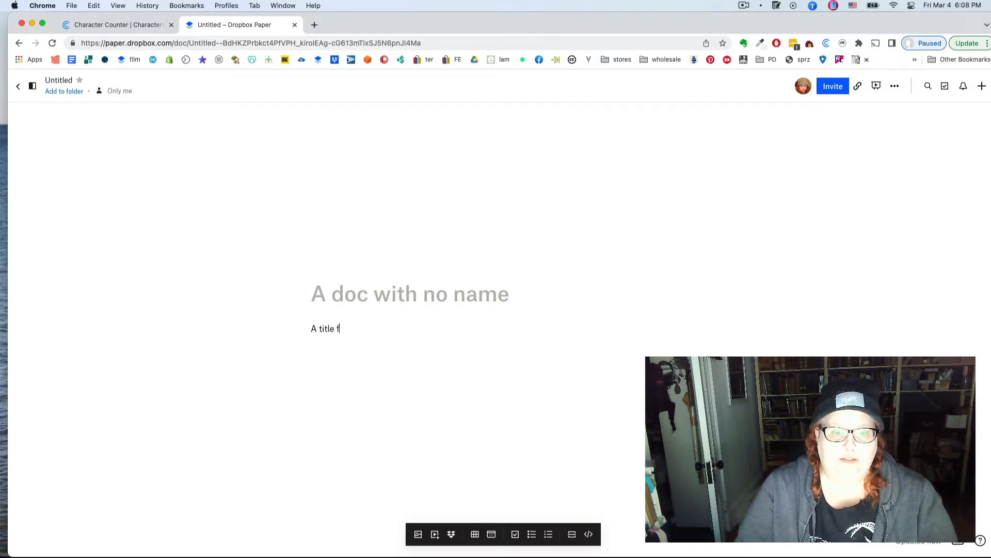
pyautogui.write('or ebay for something')
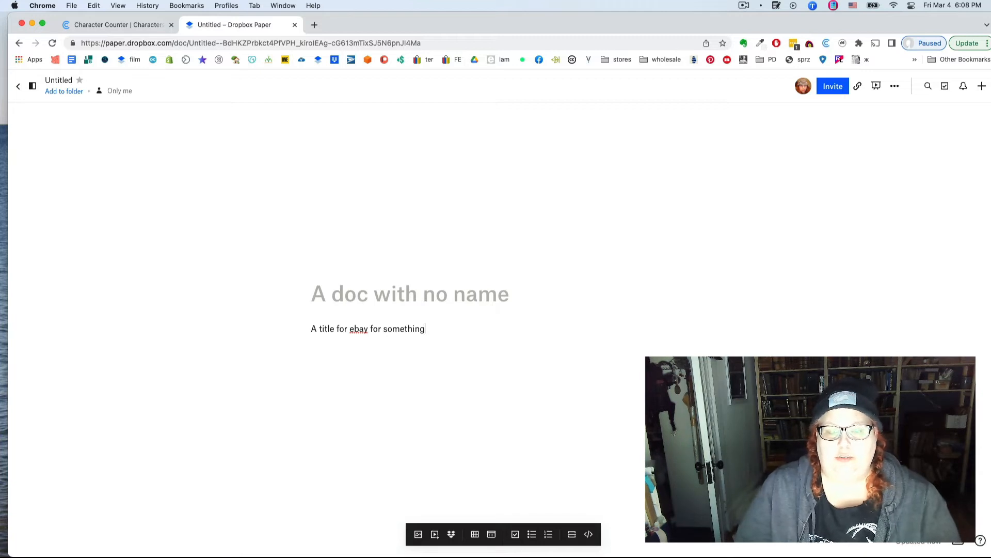
# Count the characters of the ebay title line with the Character Count extension, then dismiss the result.
pyautogui.press('super+a')
pyautogui.click(827, 43)
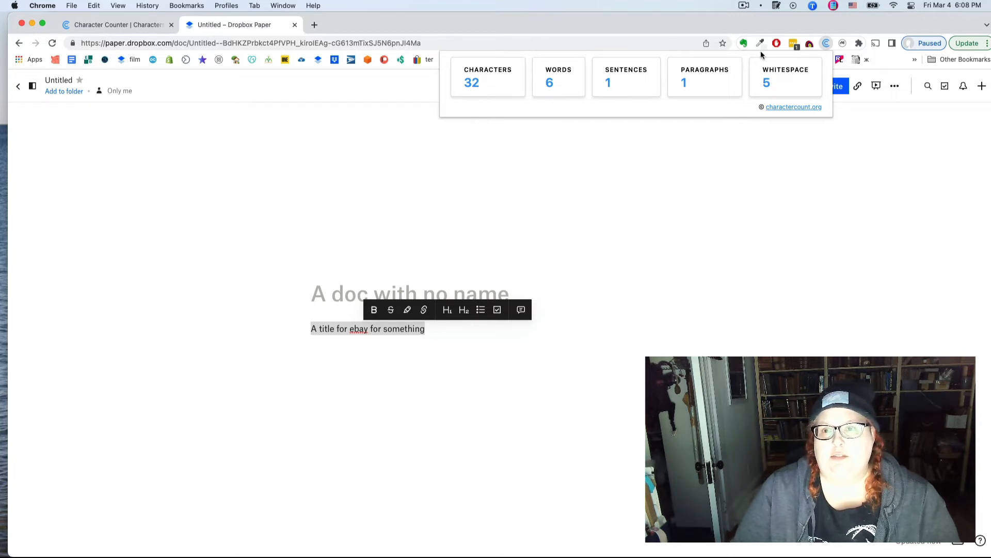
pyautogui.click(443, 324)
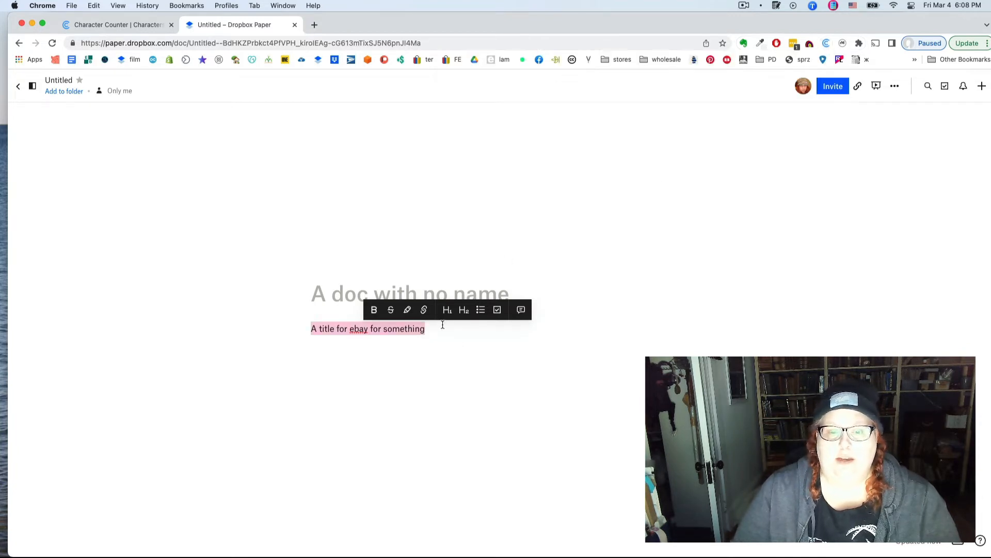
pyautogui.click(534, 329)
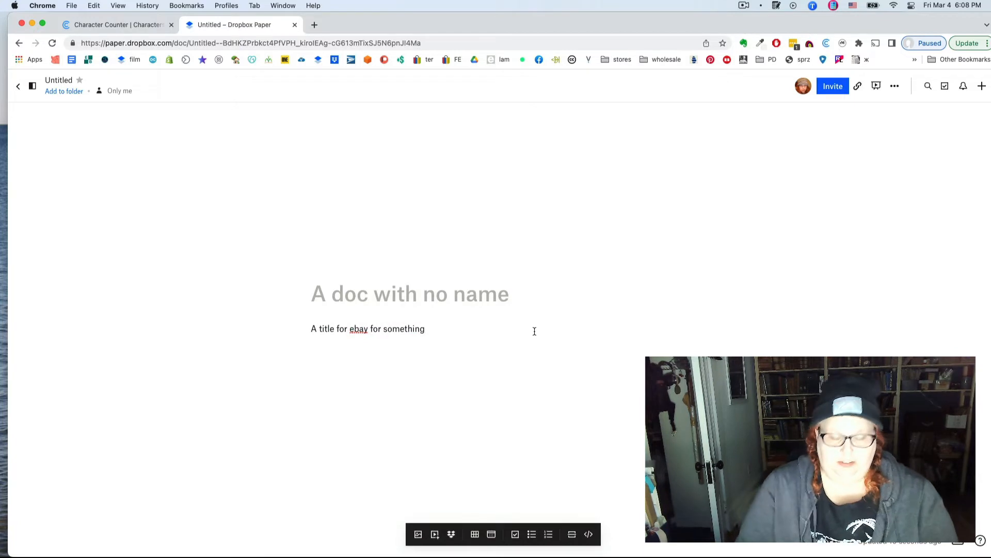
# Add a second line reading "sadfa;lsdfaos kareally fast" below the ebay title.
pyautogui.press('Return')
pyautogui.write('sadfa;lsdfaos ka')
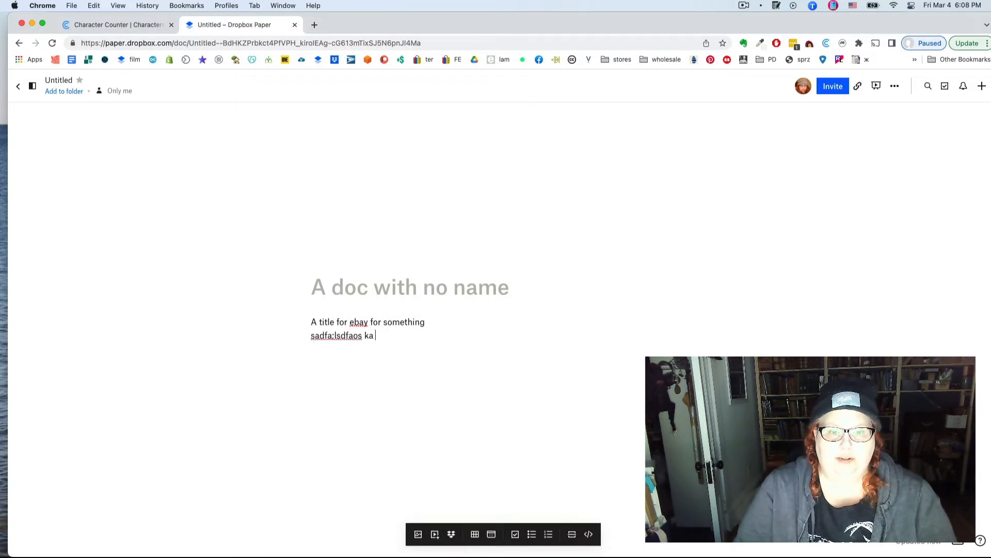
pyautogui.write('really fast')
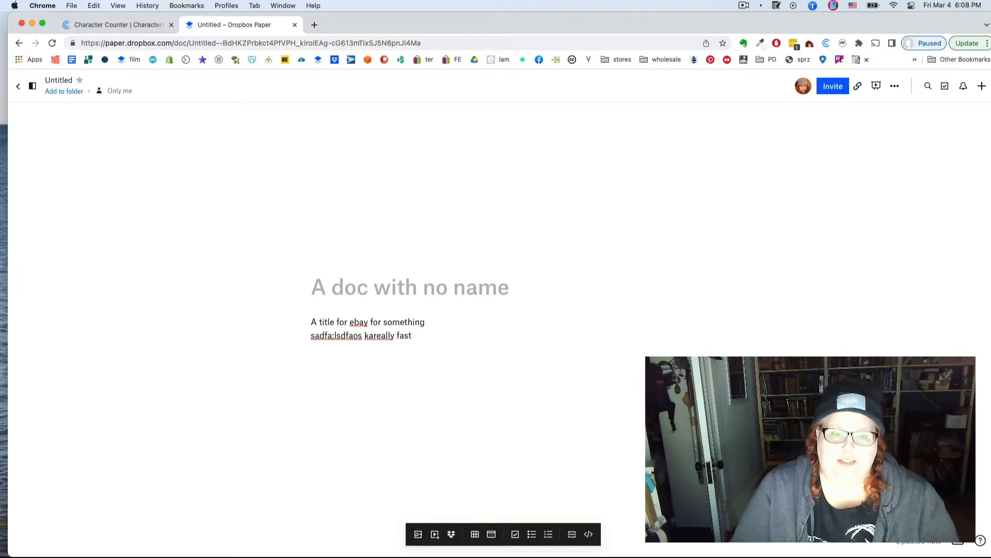
pyautogui.press('Return')
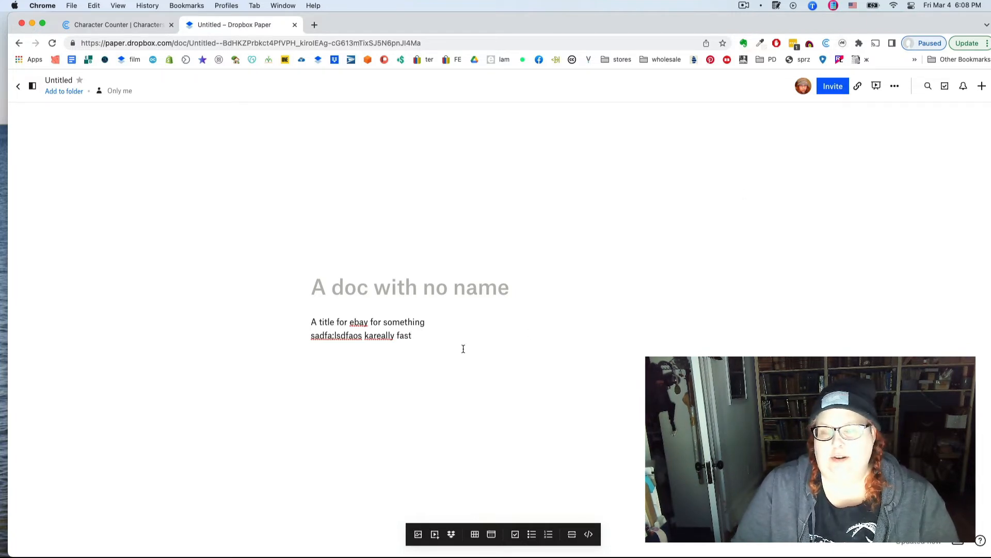
# Count the characters of the second line with the Character Count extension's shortcut and add an empty line below it.
pyautogui.tripleClick(346, 333)
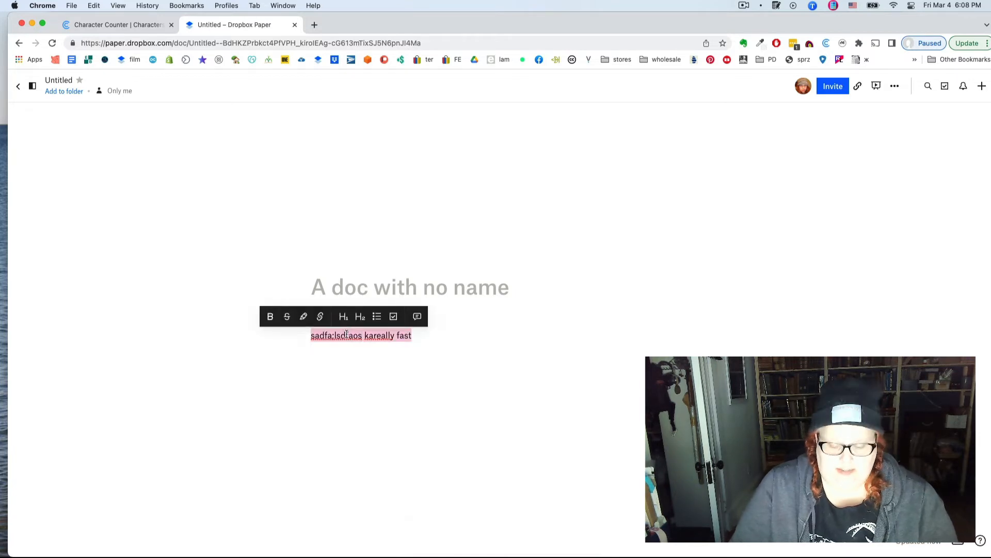
pyautogui.hotkey('alt', 'c')
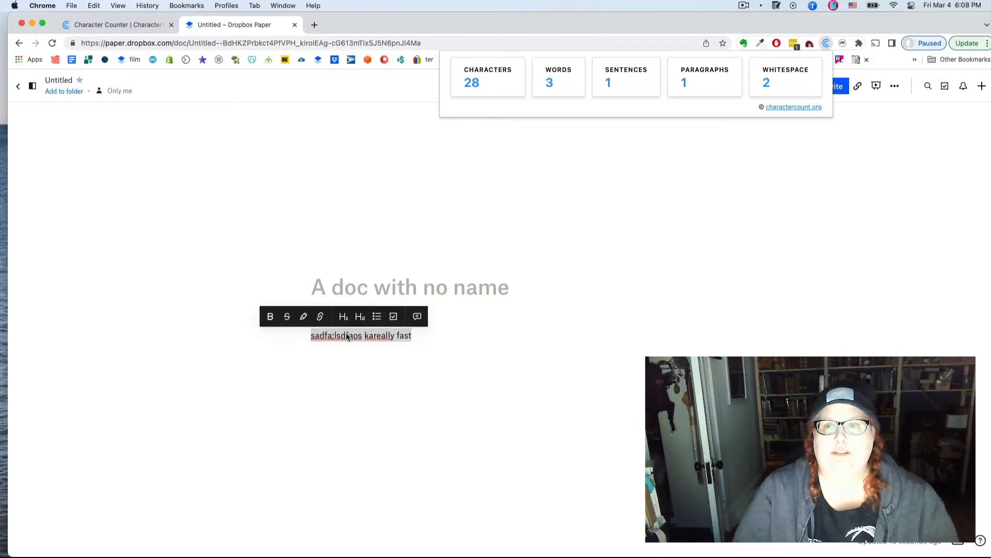
pyautogui.press('Escape')
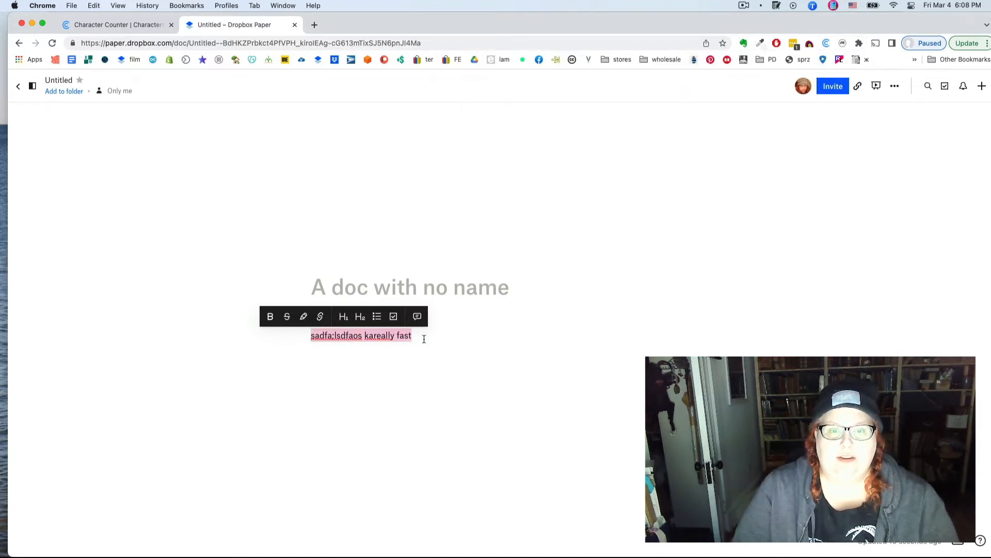
pyautogui.click(424, 339)
pyautogui.press('Return')
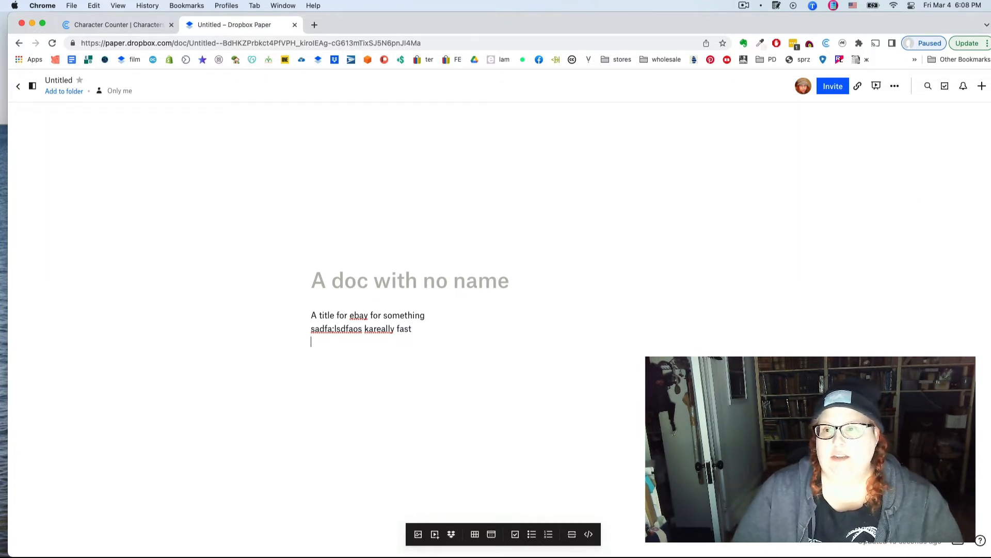
# Open the keyboard shortcuts page of Chrome's extension settings.
pyautogui.click(980, 45)
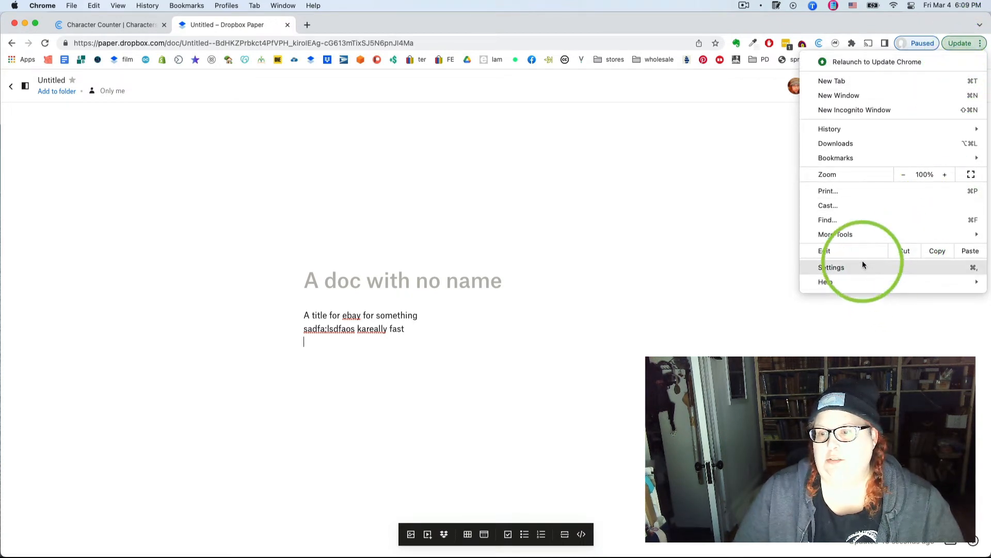
pyautogui.moveTo(847, 232)
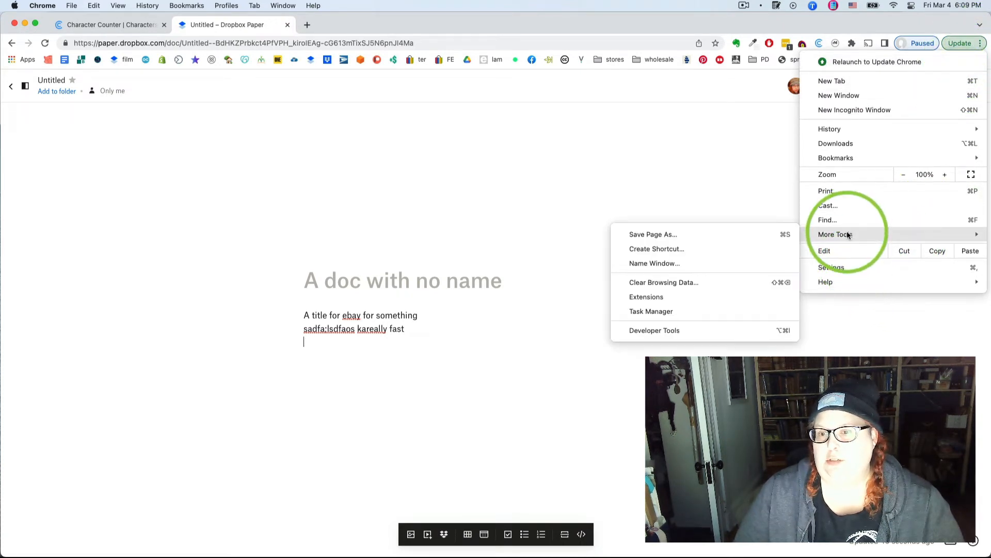
pyautogui.click(701, 297)
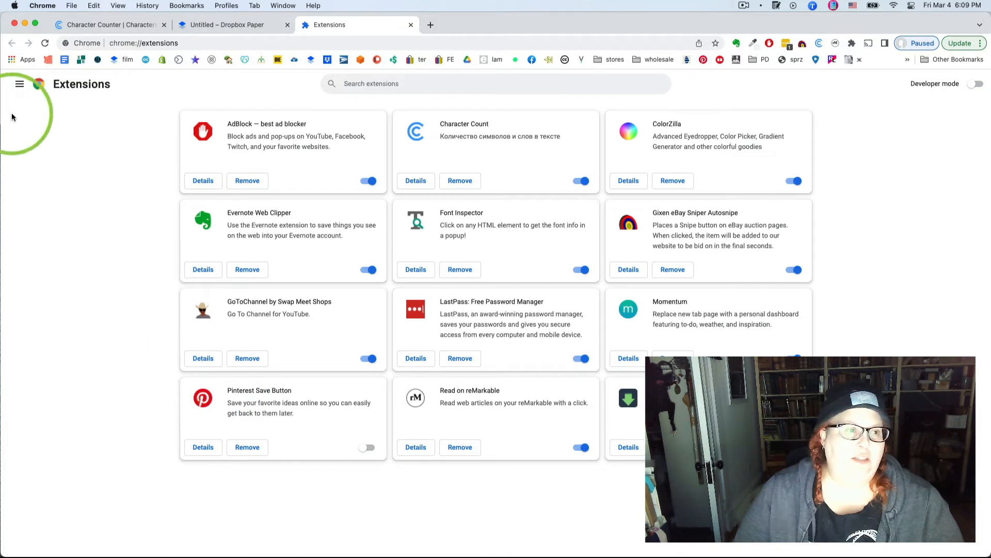
pyautogui.click(20, 84)
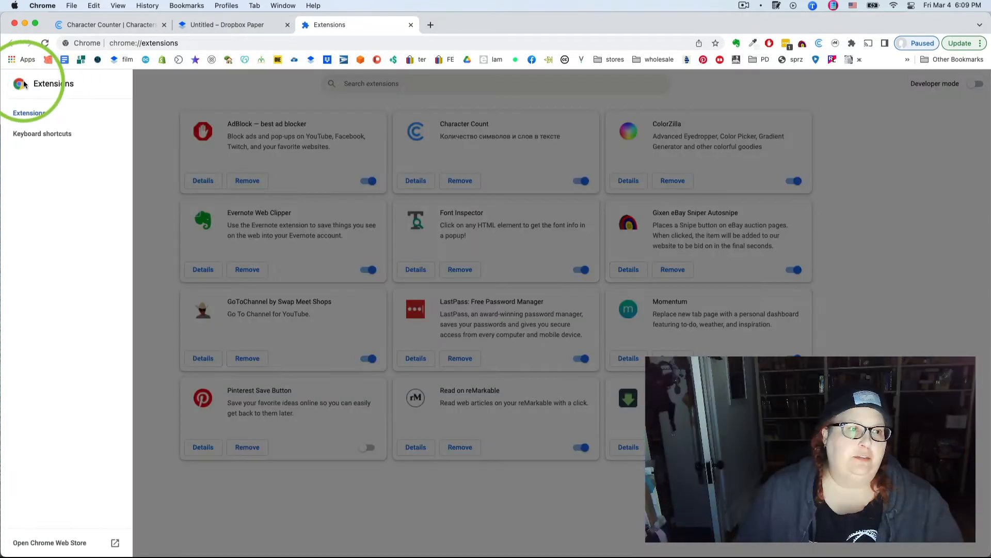
pyautogui.click(50, 134)
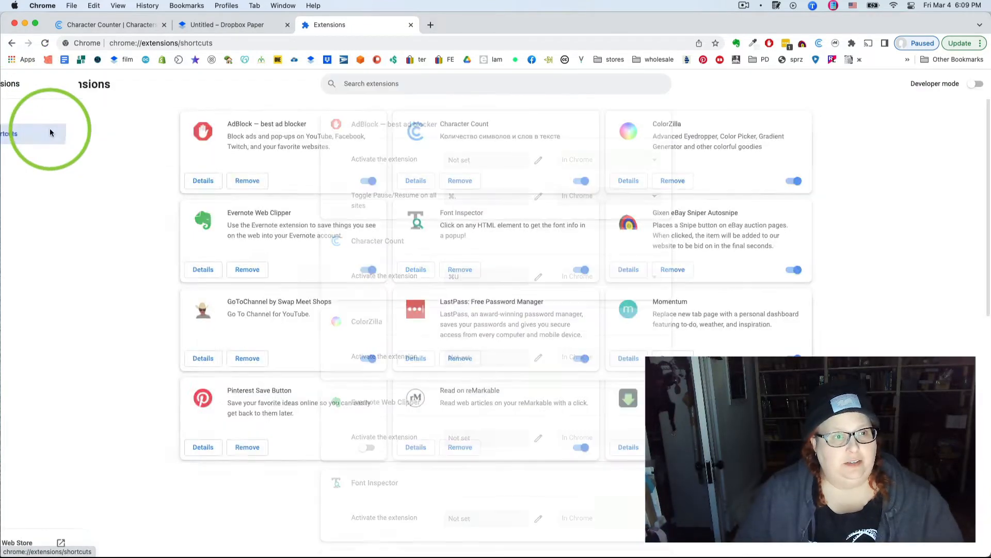
# Review the activation shortcuts of the installed extensions, including Character Count and LastPass, and close the Extensions page.
pyautogui.scroll(-2, 498, 254)
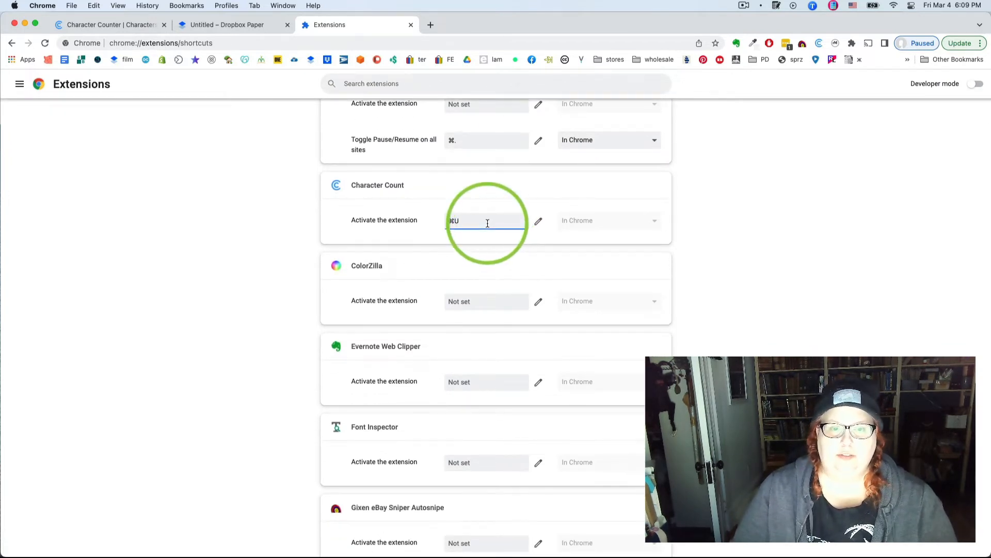
pyautogui.scroll(2, 487, 223)
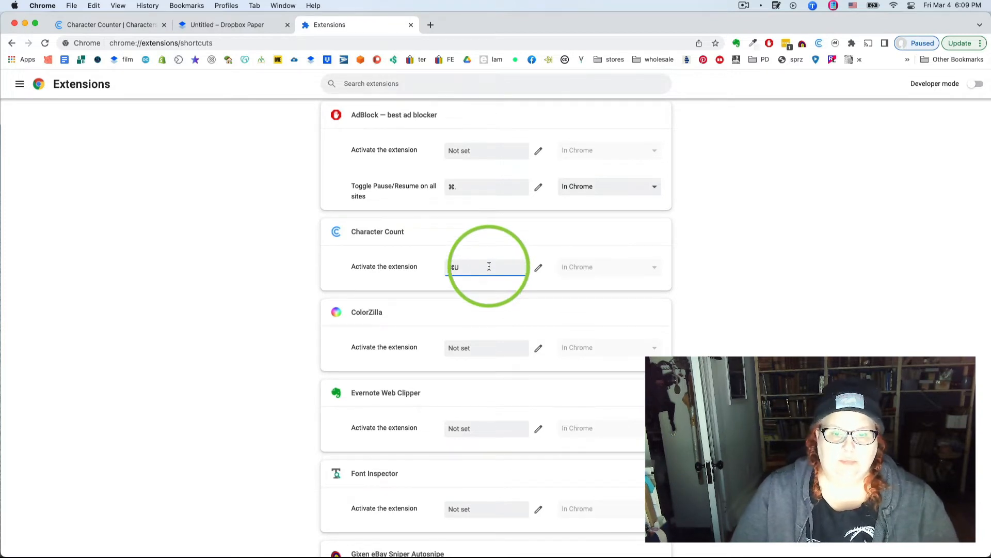
pyautogui.scroll(-5, 489, 266)
pyautogui.scroll(-8, 489, 268)
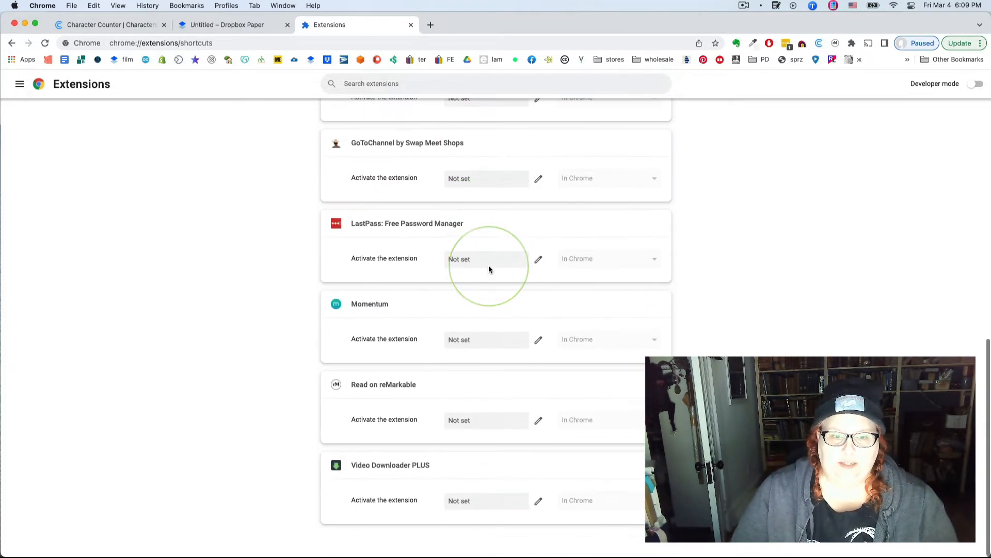
pyautogui.scroll(7, 490, 310)
pyautogui.scroll(3, 489, 311)
pyautogui.scroll(-8, 488, 310)
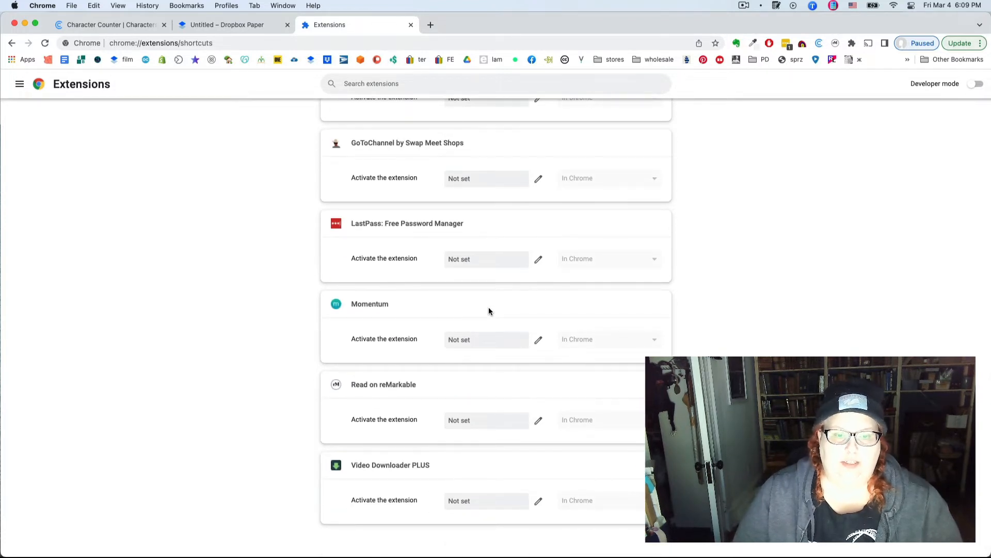
pyautogui.click(488, 263)
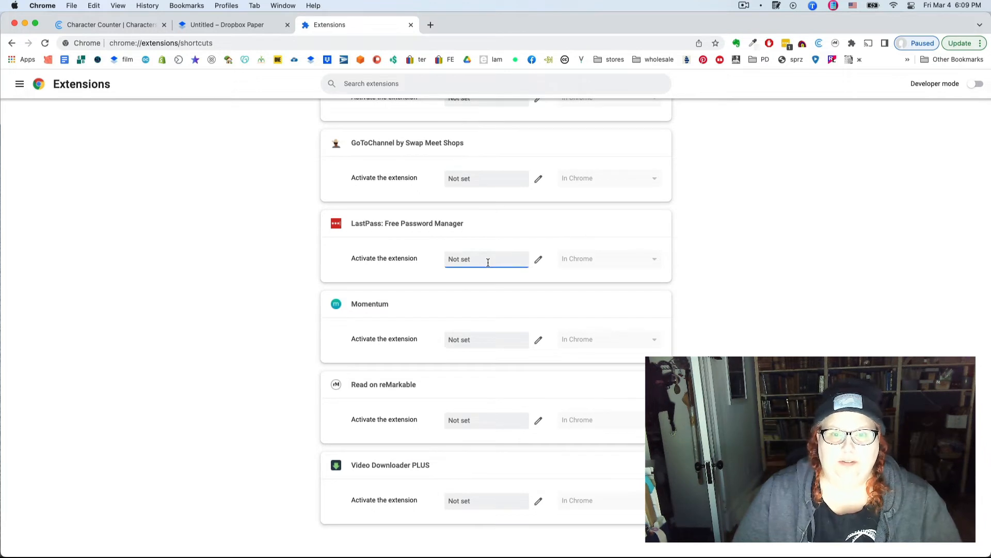
pyautogui.scroll(10, 364, 267)
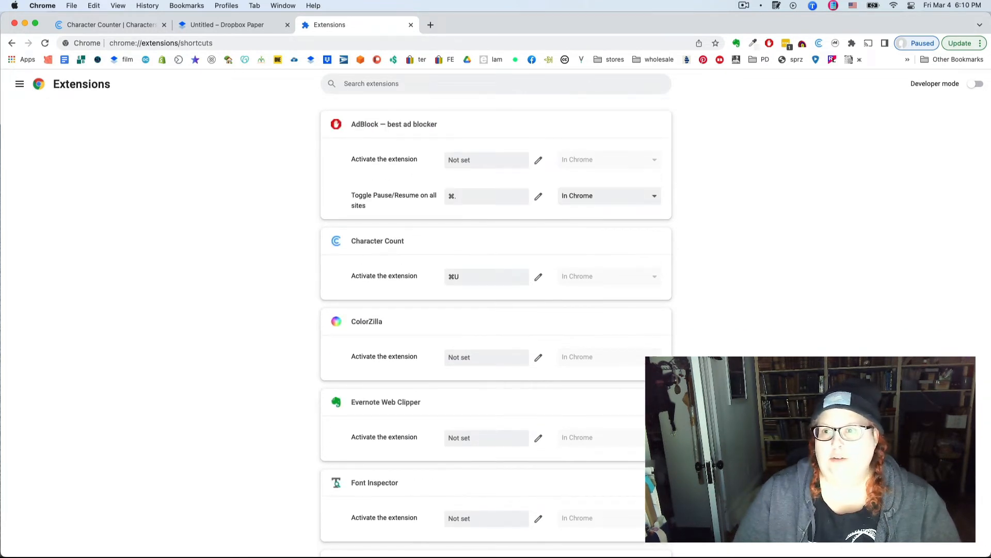
pyautogui.click(411, 24)
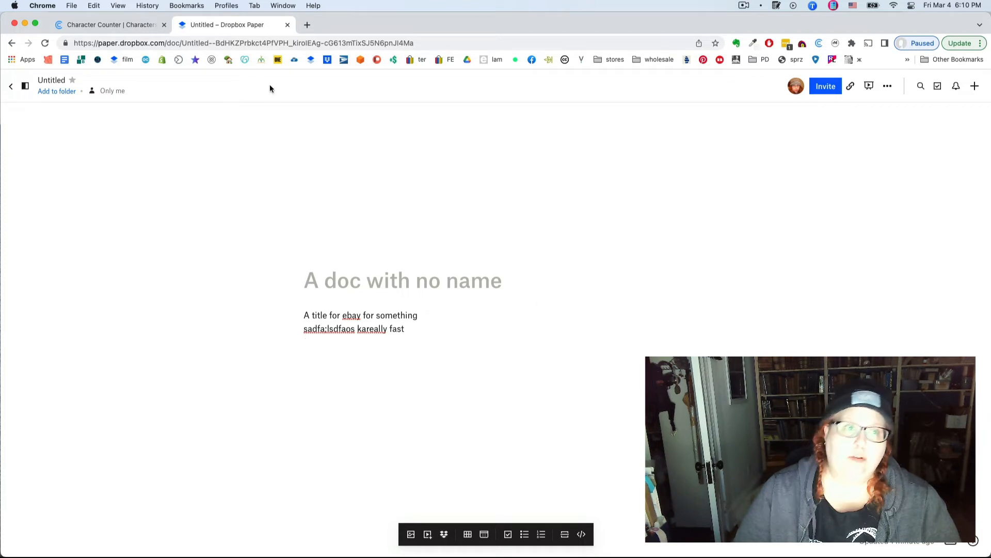
# Return to the Character Counter page, then switch to the Book1 workbook in Excel.
pyautogui.click(131, 25)
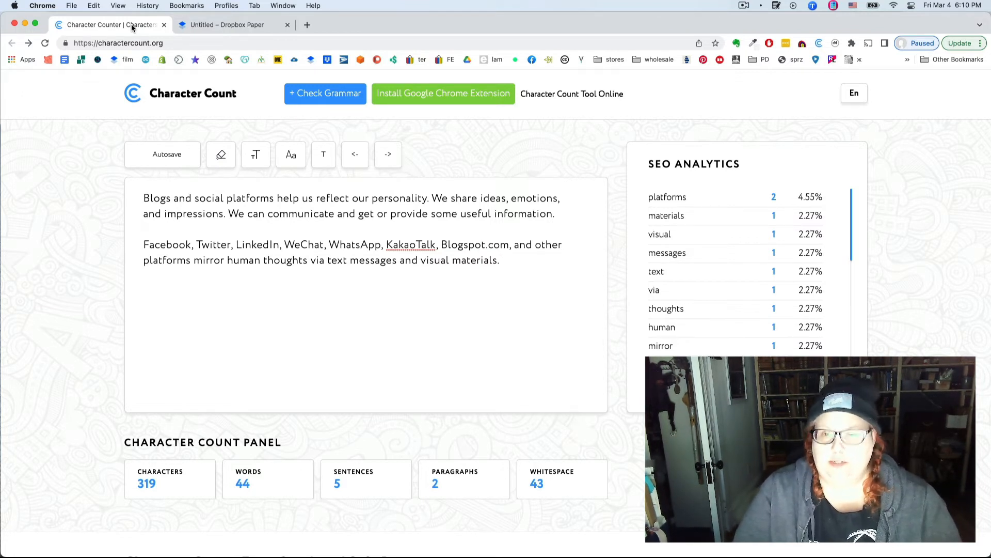
pyautogui.press('super+Tab')
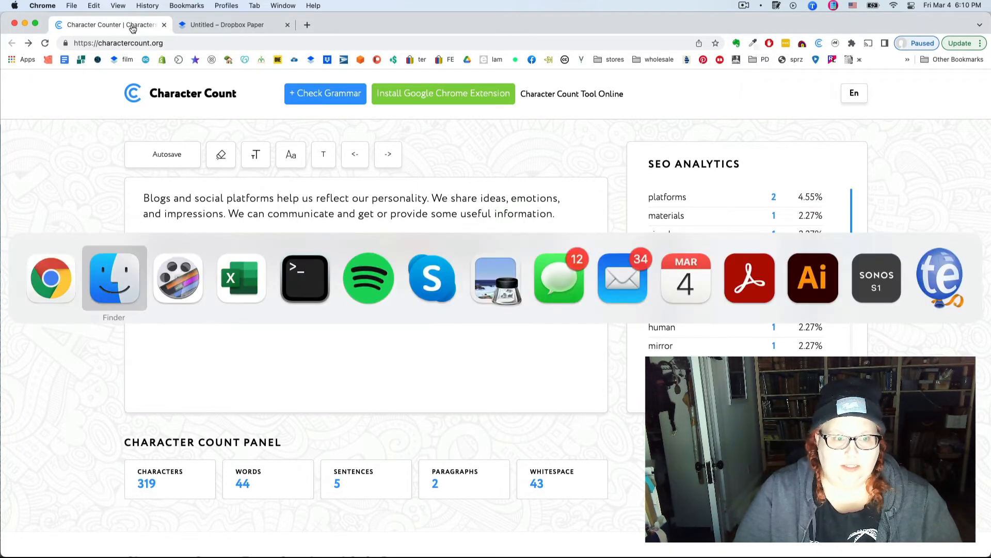
pyautogui.press('super+Tab')
pyautogui.press('super+Tab')
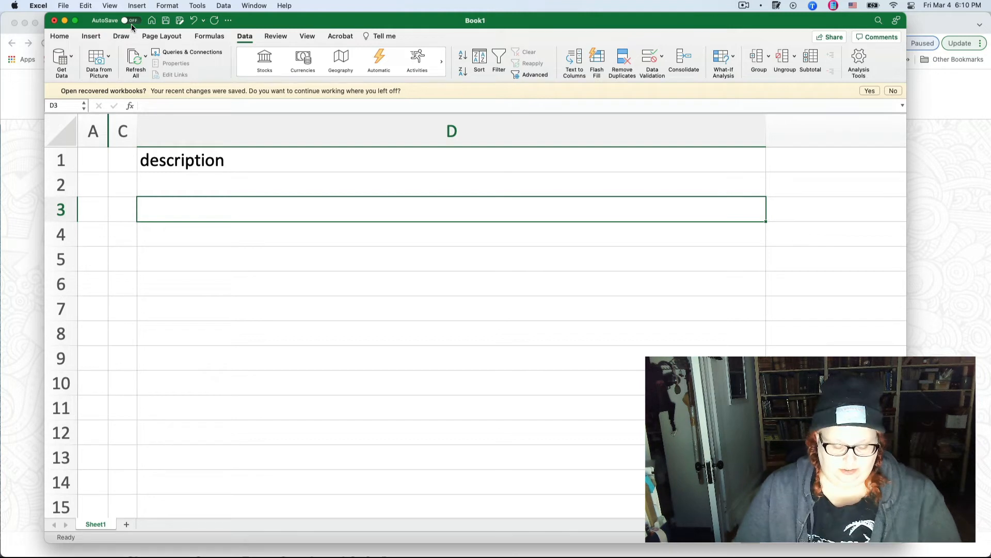
# Enter the sample text "alkgjsdlkgjalskdgjnadf;osigha;odfngaoiehgn" in cell D2 under the description heading.
pyautogui.click(197, 171)
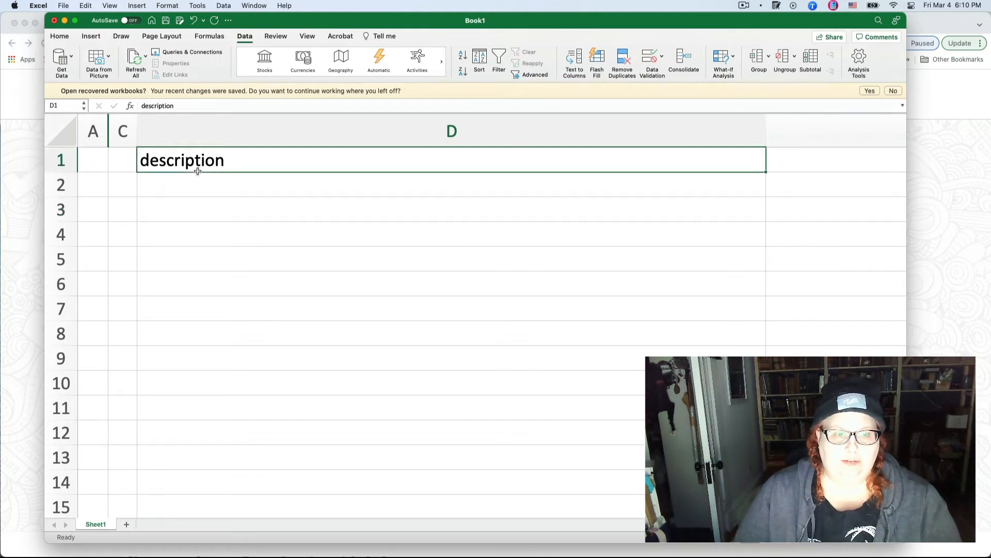
pyautogui.click(193, 191)
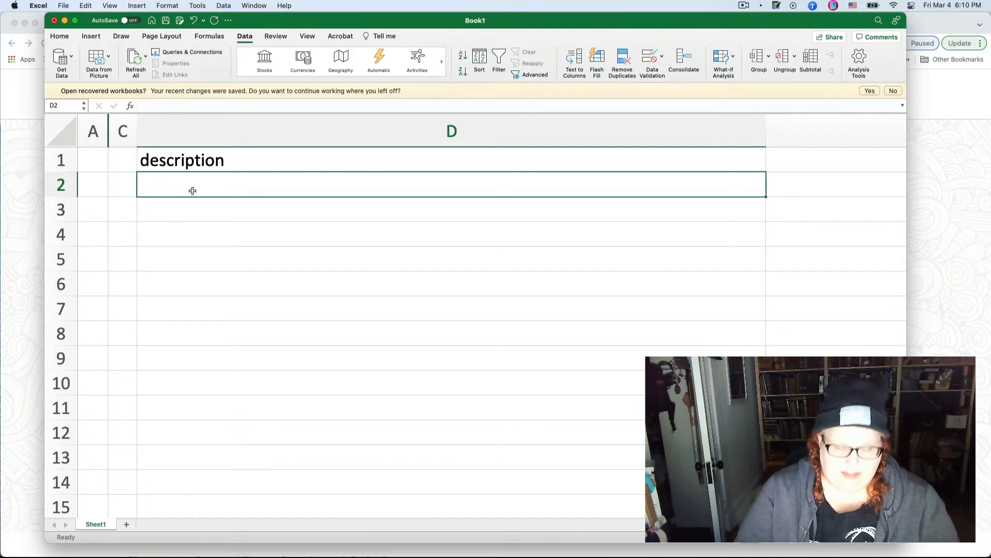
pyautogui.write('alkgjsdlkgjalskdgjnadf;osigha;odfngaoiehgn')
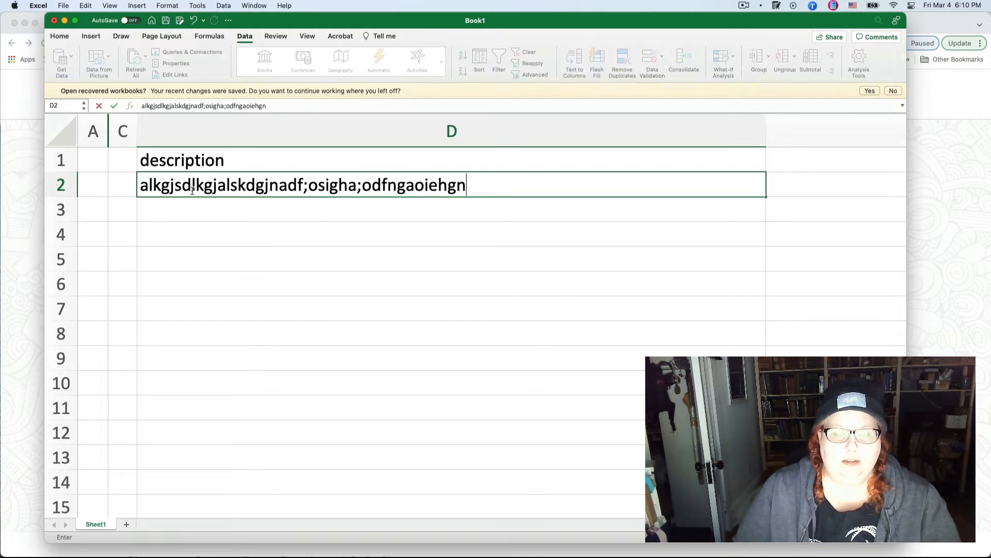
# Count the characters of D2 with the formula =LEN(D2) in cell D3, and clear the formula.
pyautogui.click(181, 211)
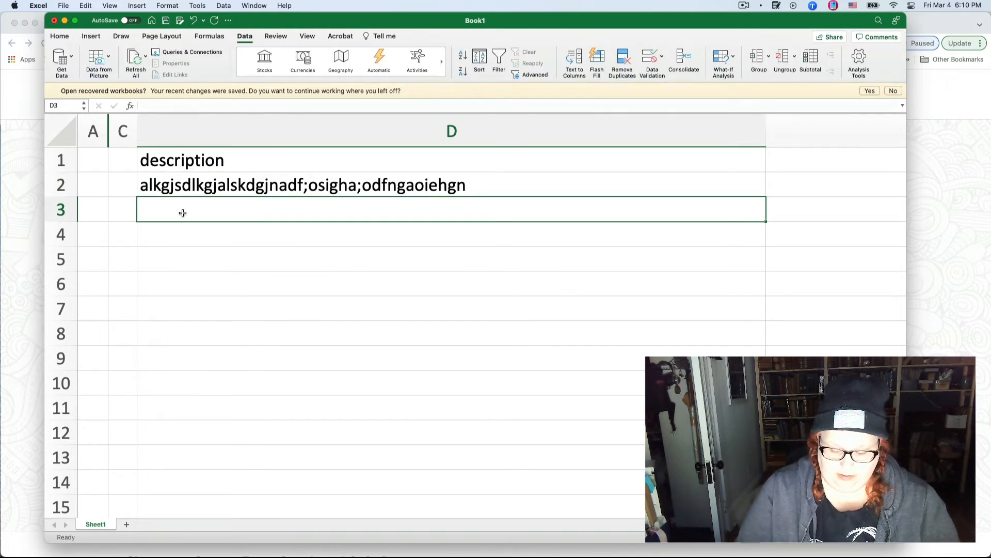
pyautogui.write('=LE')
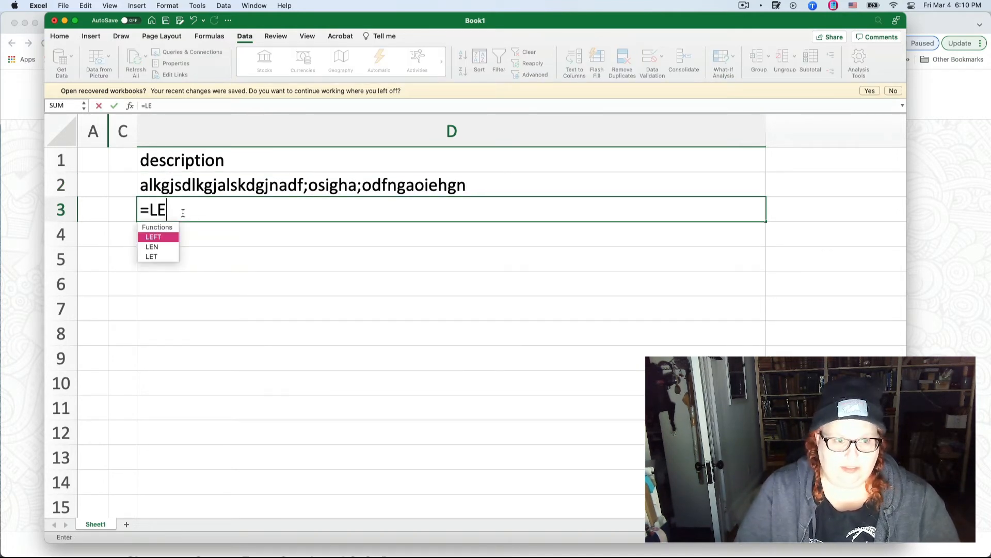
pyautogui.write('N(')
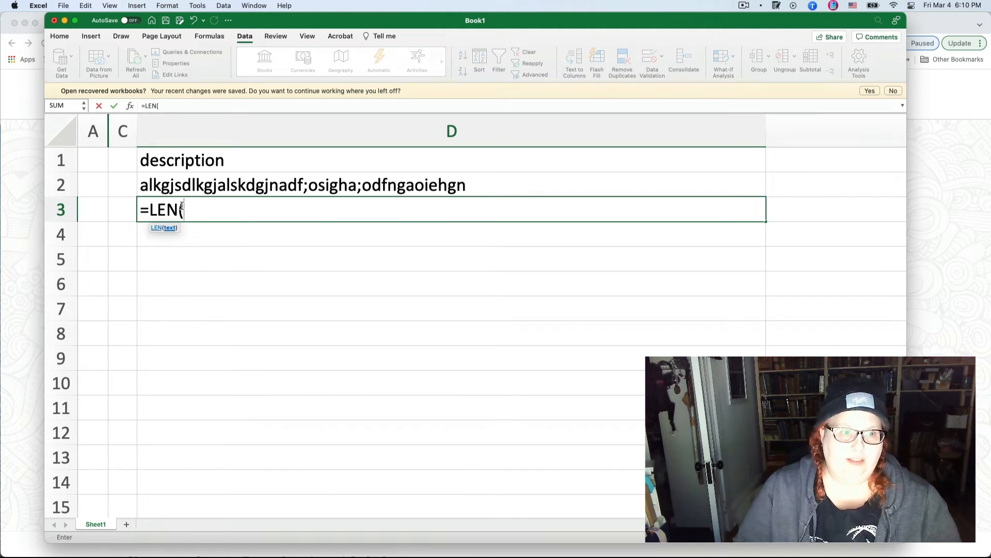
pyautogui.click(184, 186)
pyautogui.press('Return')
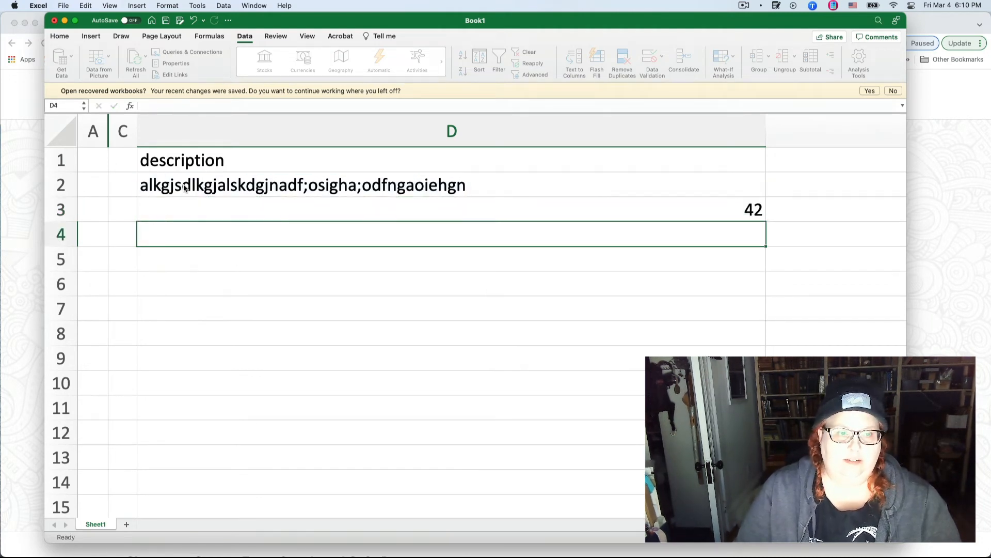
pyautogui.click(708, 210)
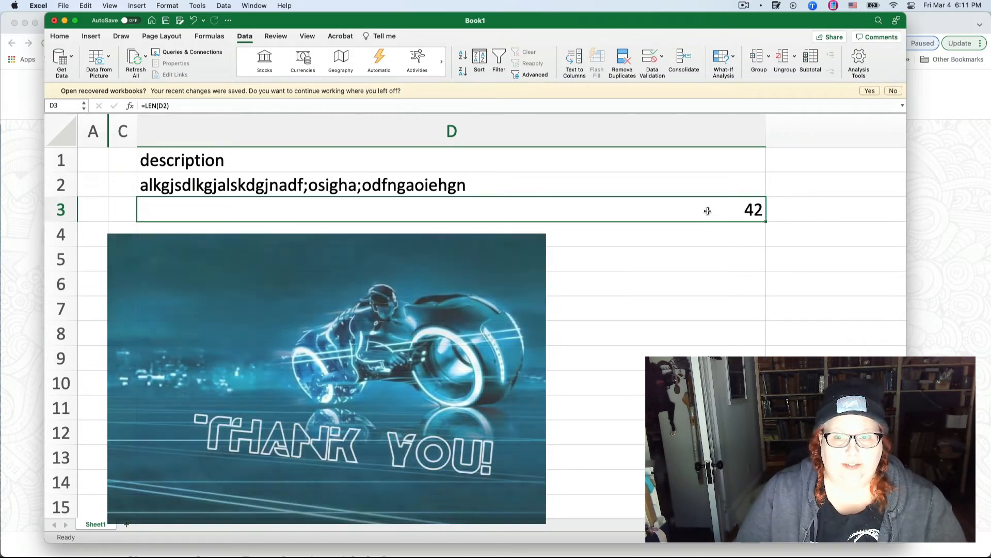
pyautogui.press('Delete')
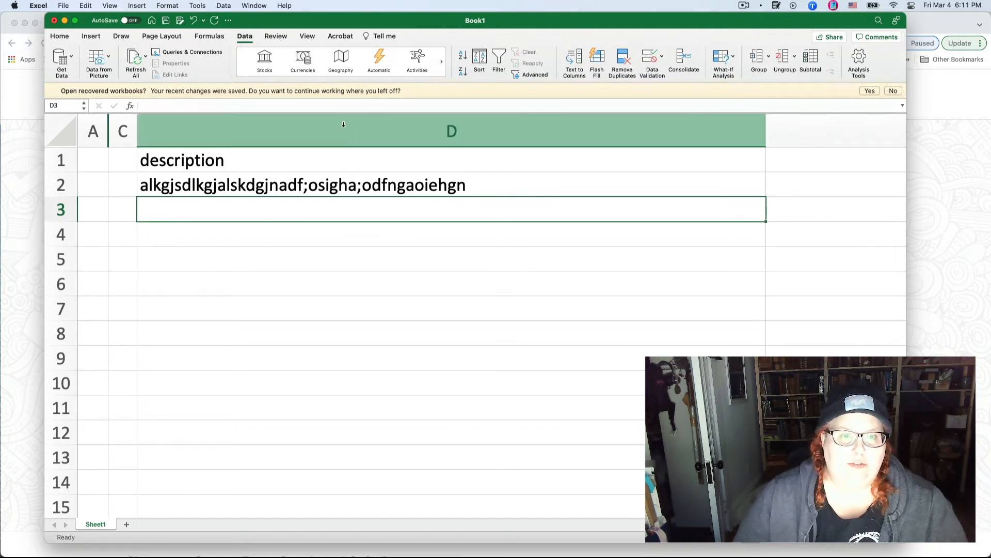
# Change the heading in cell D1 to "title".
pyautogui.press('Up')
pyautogui.press('Up')
pyautogui.write('title')
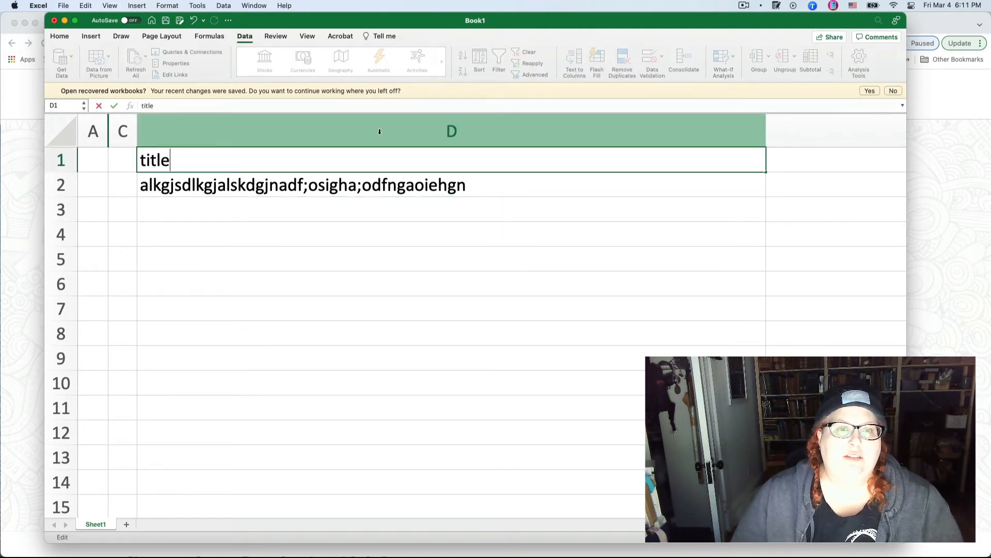
pyautogui.click(379, 132)
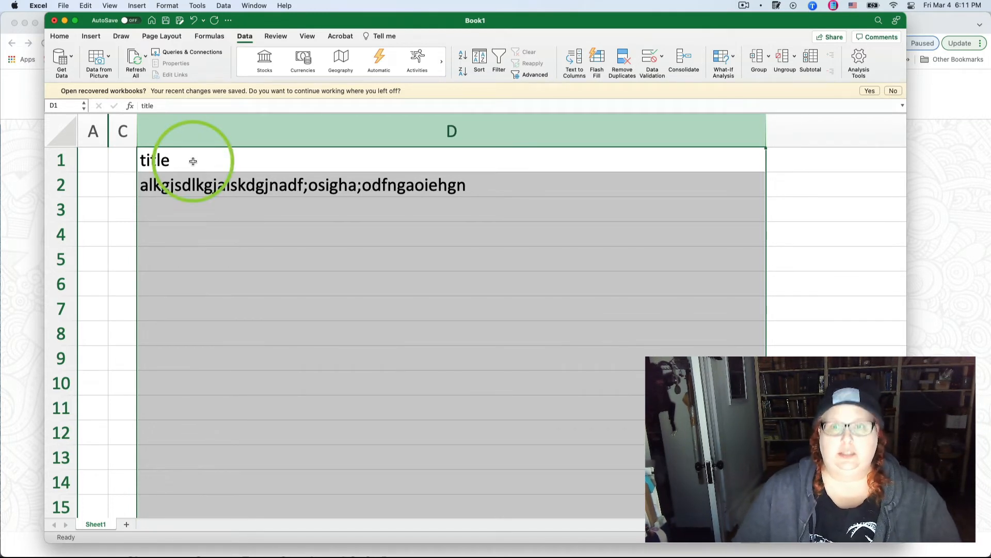
pyautogui.click(316, 180)
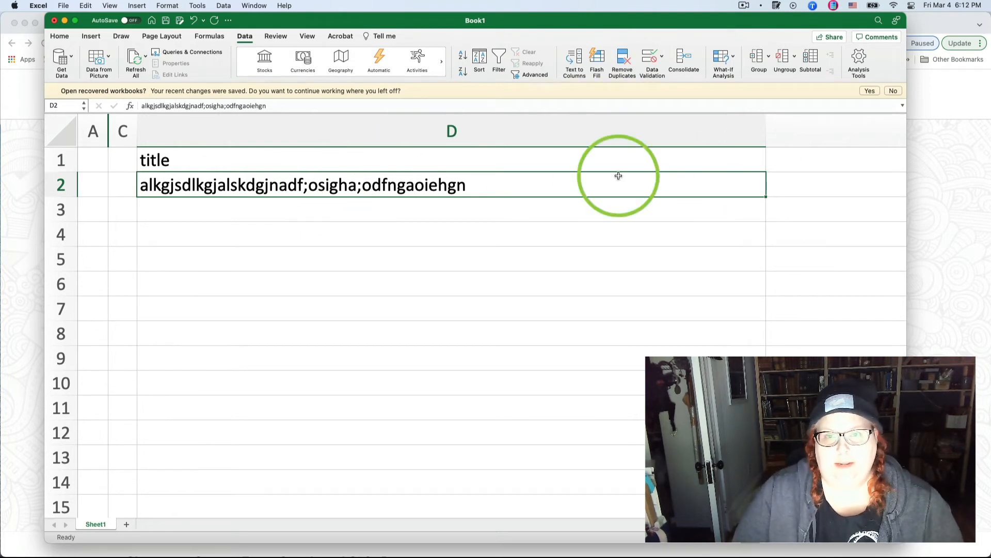
# Apply a data validation rule to column D allowing a text length less than or equal to 80.
pyautogui.click(427, 124)
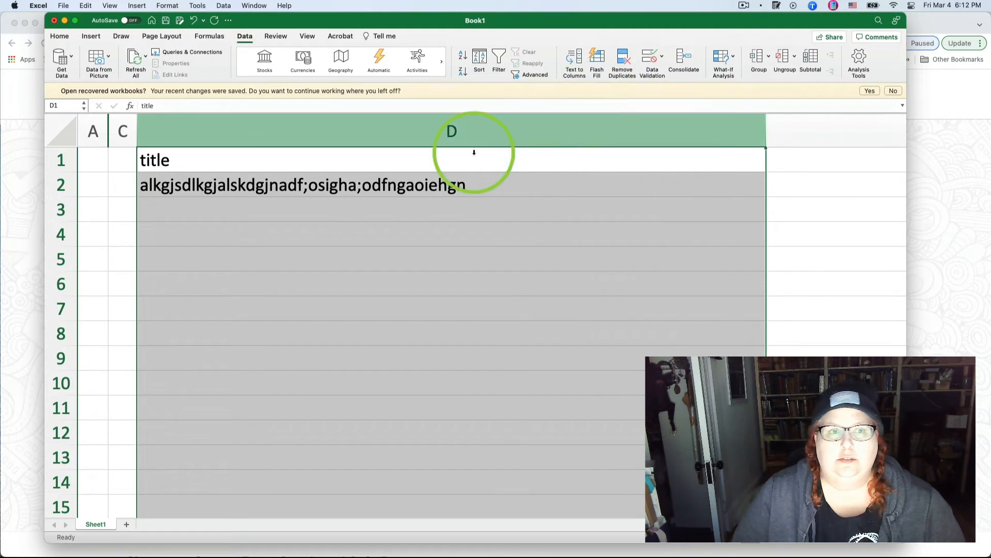
pyautogui.click(245, 34)
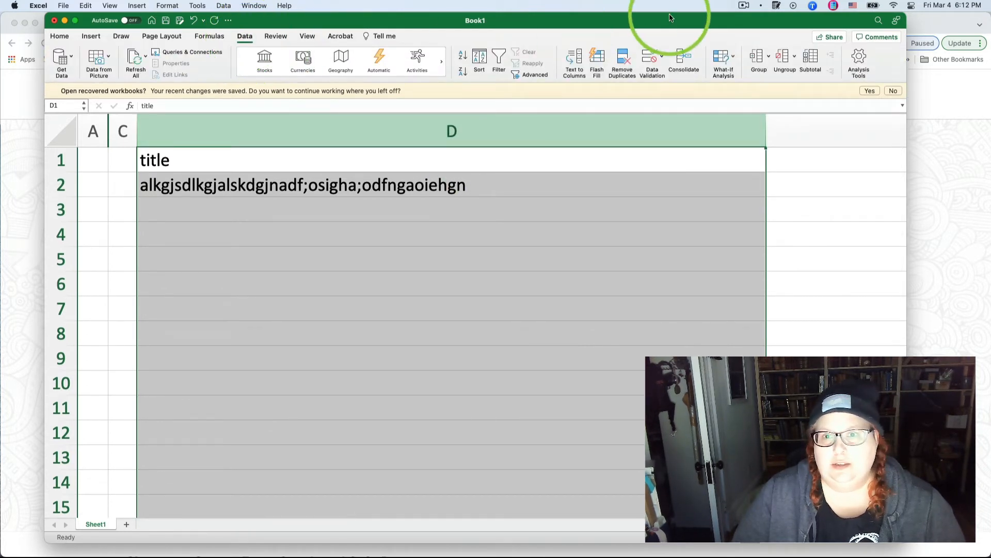
pyautogui.click(661, 54)
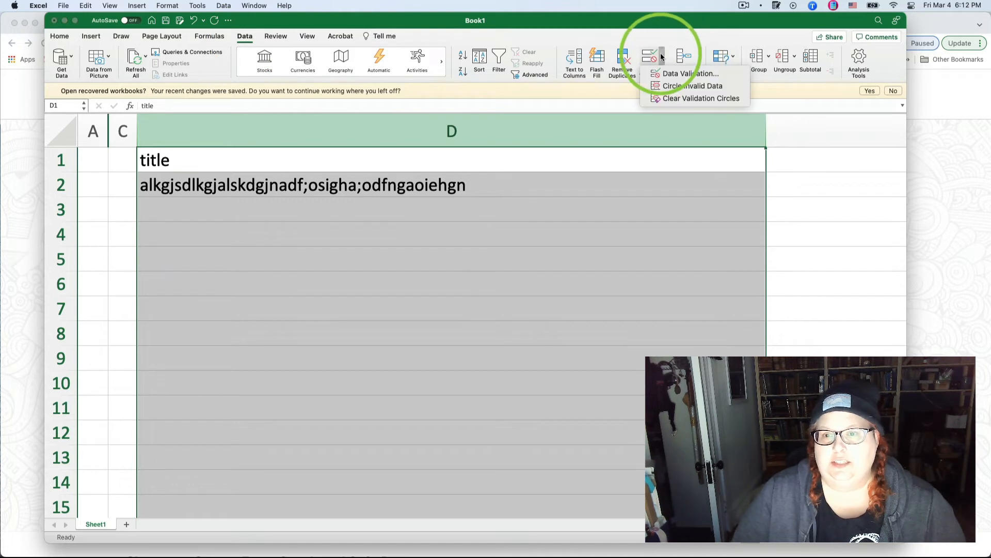
pyautogui.click(689, 73)
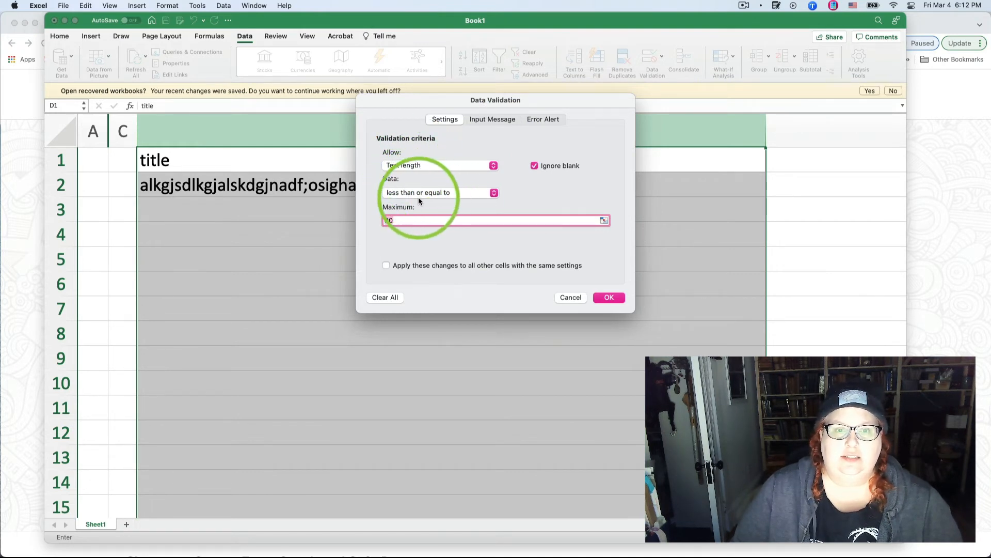
pyautogui.click(468, 191)
pyautogui.click(482, 243)
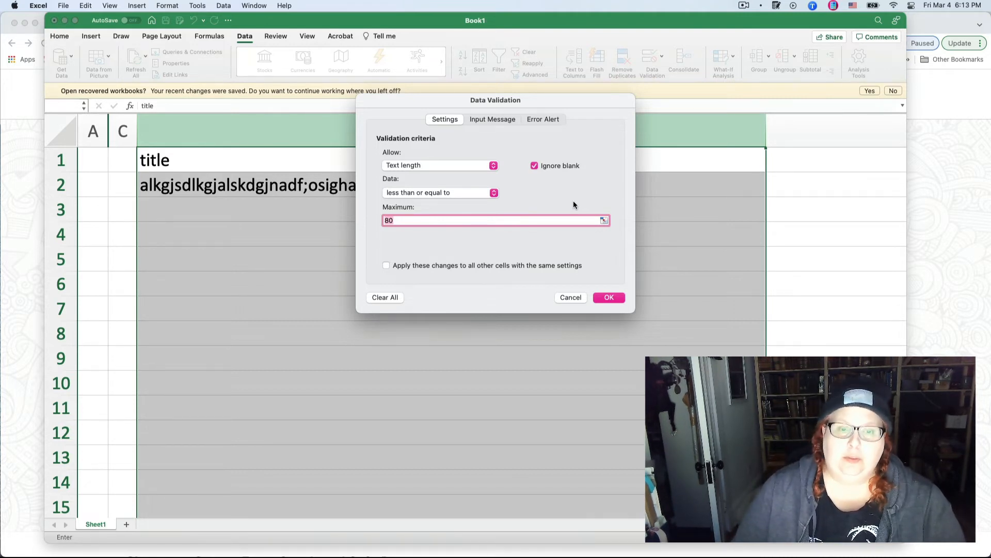
# Enable the validation rule's error alert for invalid data, try the Warning and Information styles, and set the style to Stop.
pyautogui.click(488, 119)
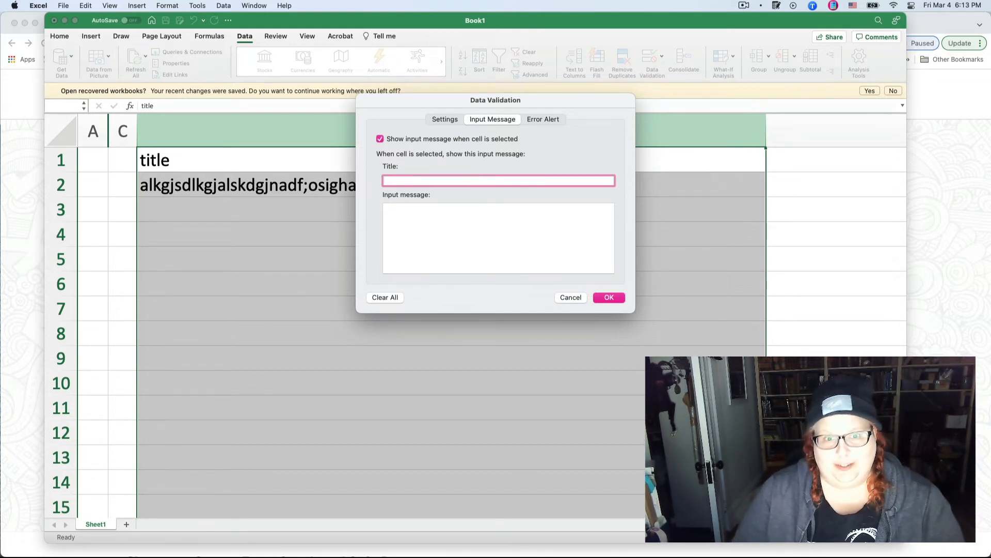
pyautogui.click(552, 121)
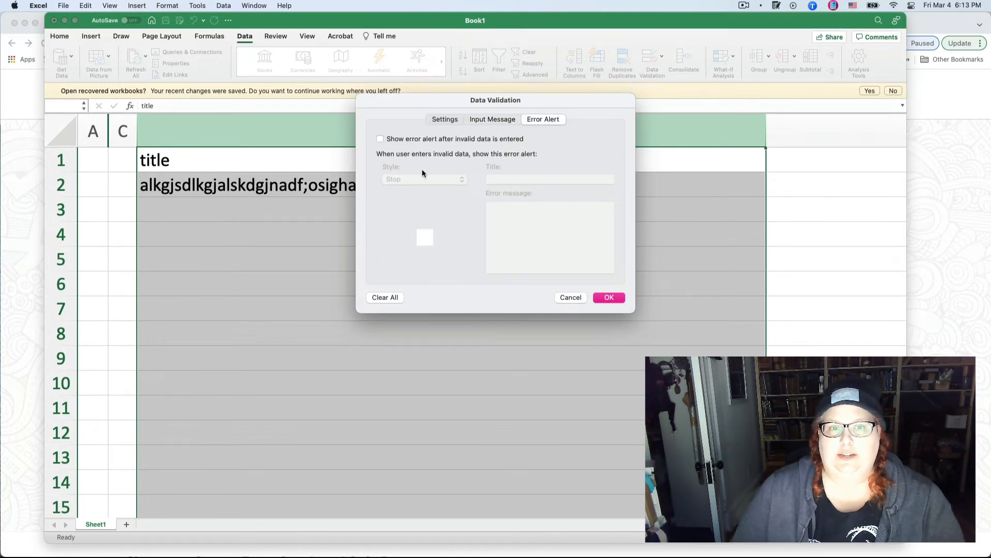
pyautogui.click(407, 138)
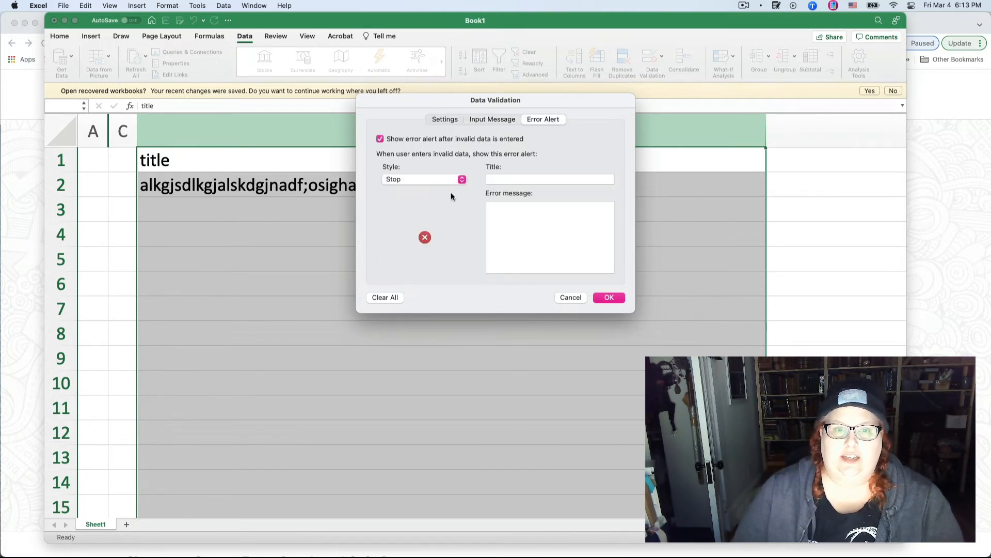
pyautogui.click(439, 178)
pyautogui.click(442, 188)
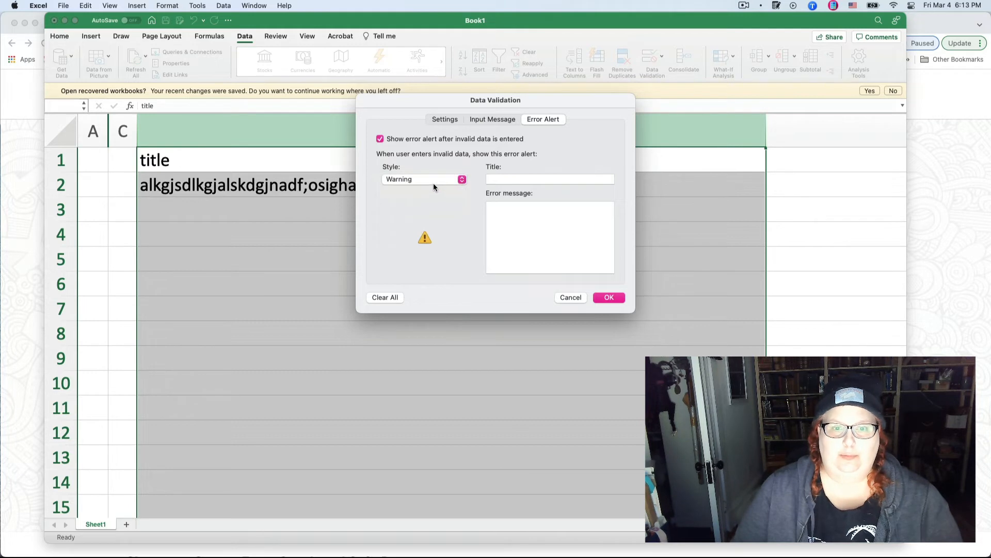
pyautogui.click(431, 181)
pyautogui.click(433, 193)
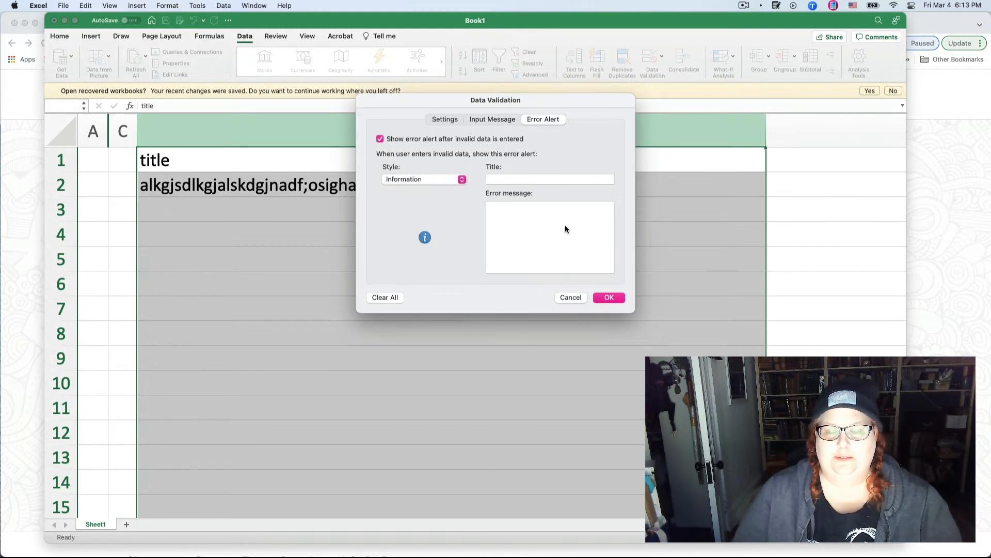
pyautogui.click(416, 180)
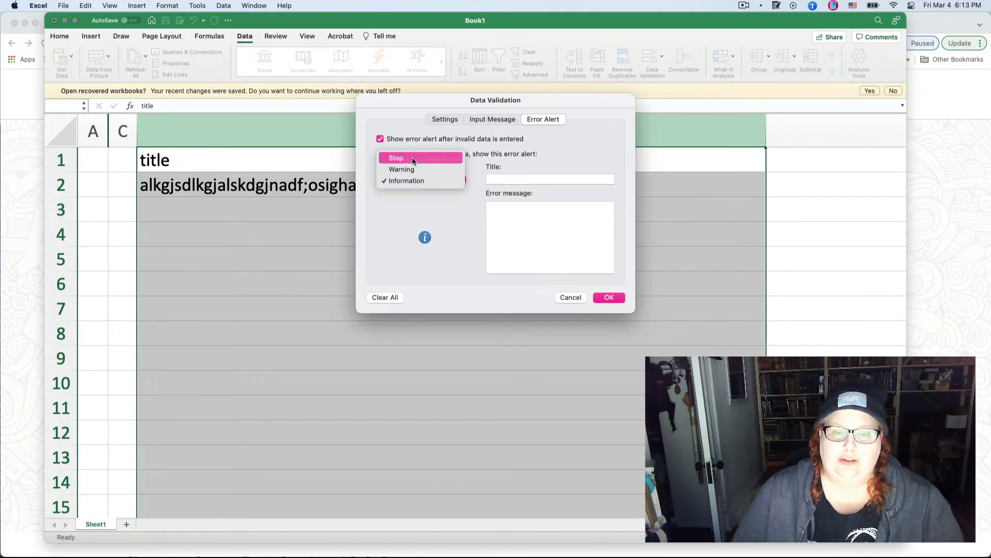
pyautogui.click(412, 158)
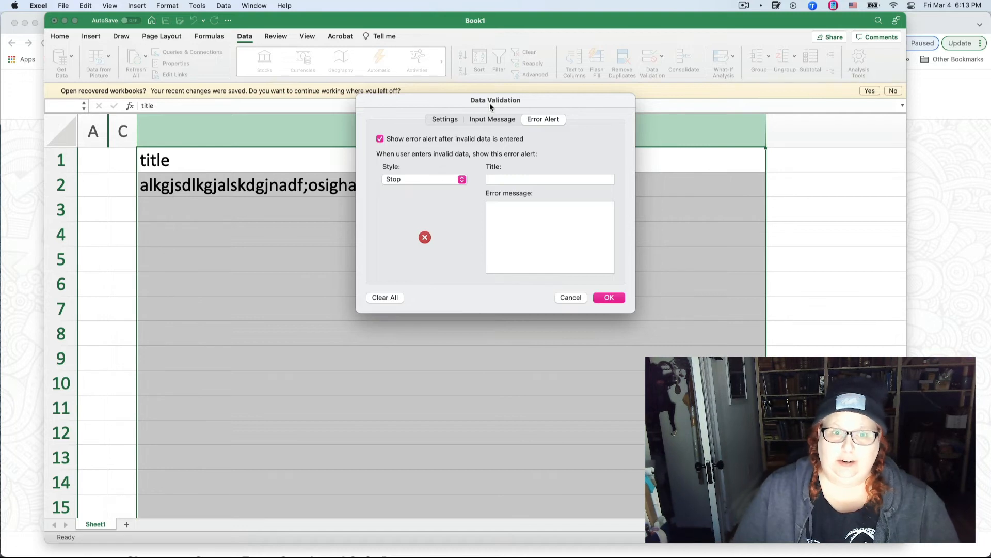
# Enter a first name as the error alert's title and "fix the character count please" as its message, and apply the validation.
pyautogui.click(497, 180)
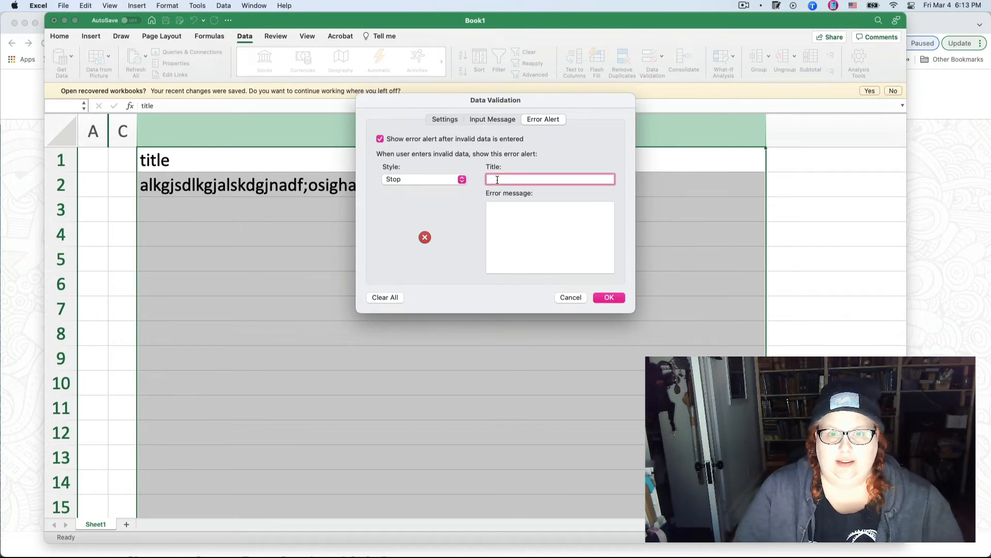
pyautogui.write('Annie')
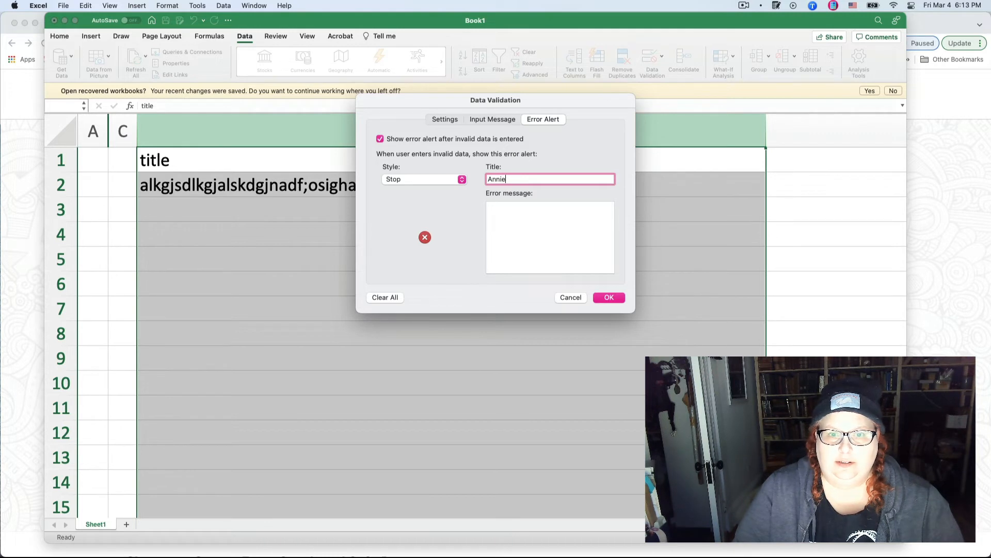
pyautogui.press('Tab')
pyautogui.write('fix the ')
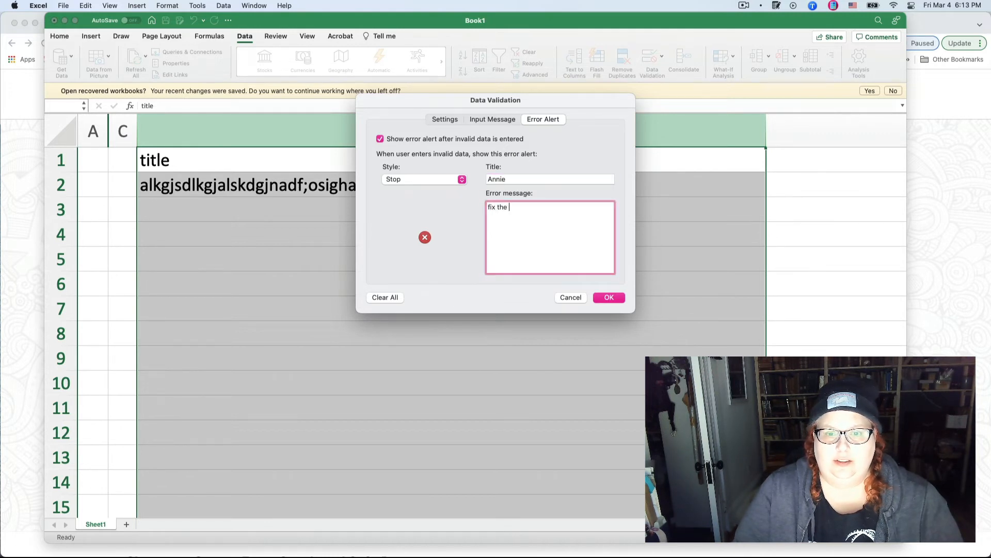
pyautogui.write('character count please')
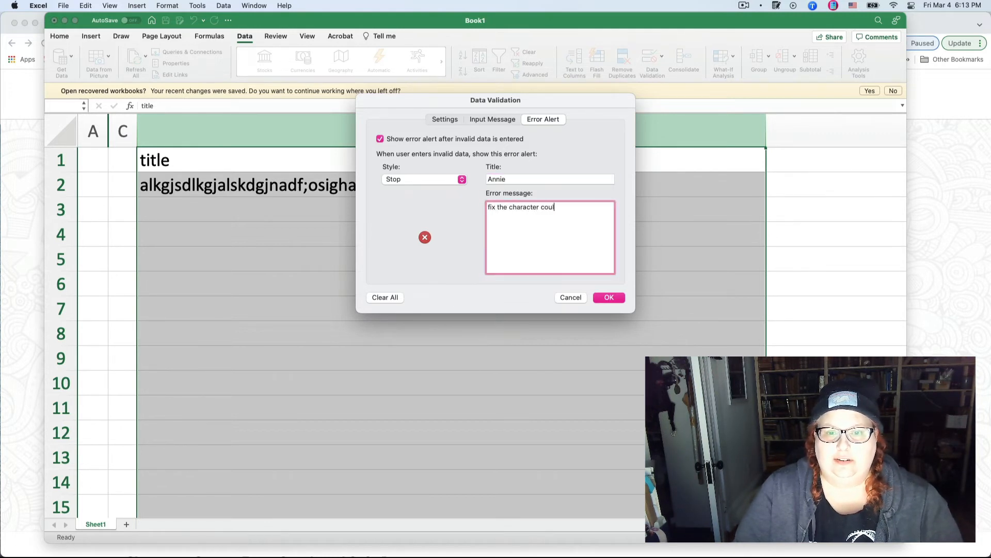
pyautogui.write('!')
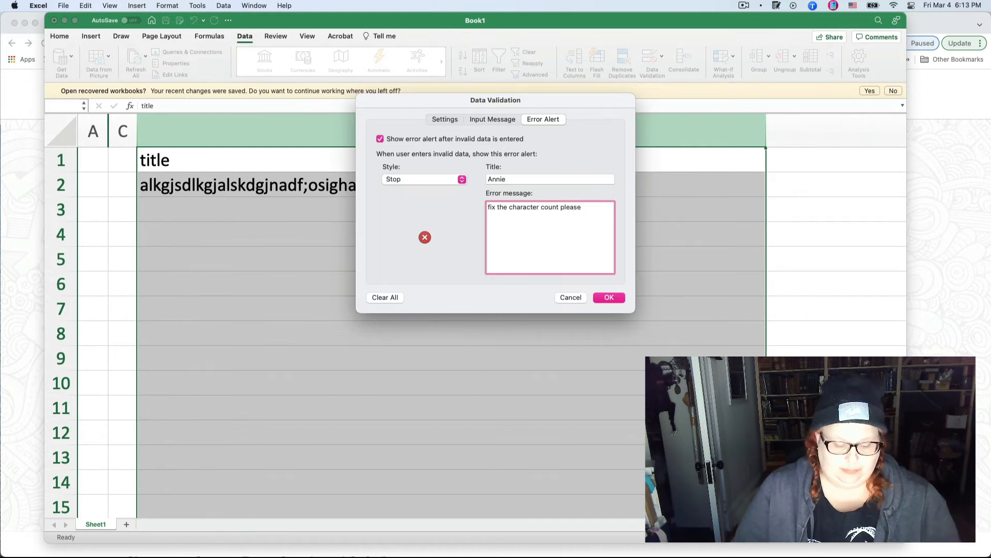
pyautogui.click(609, 298)
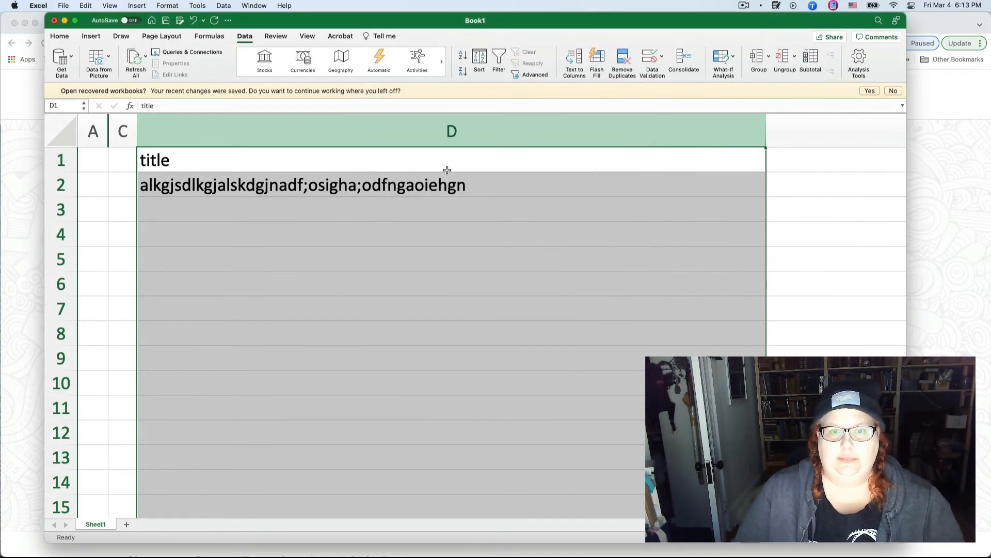
# Open cell D2 for editing and copy the "more than 80 characters yes indeedy" paragraph from the note.
pyautogui.press('Down')
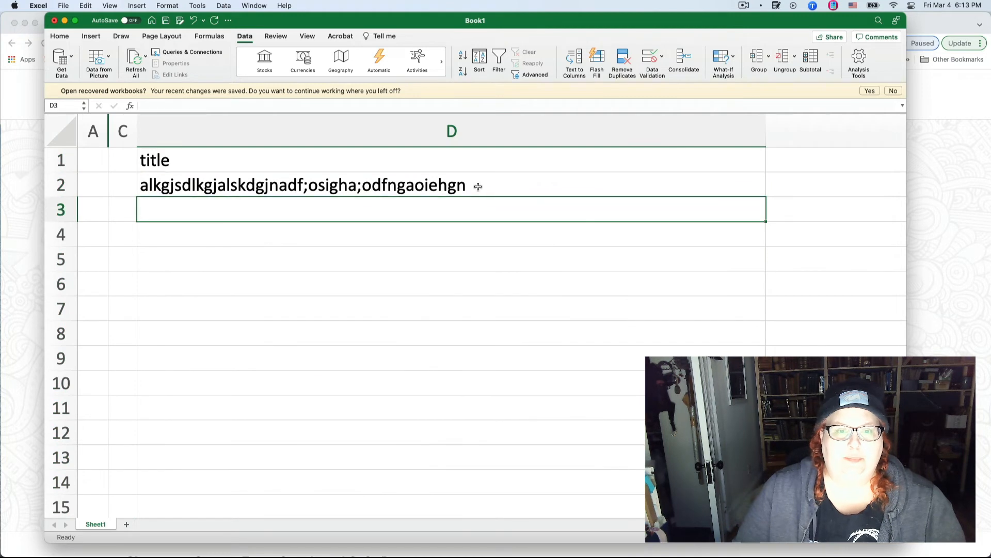
pyautogui.click(478, 187)
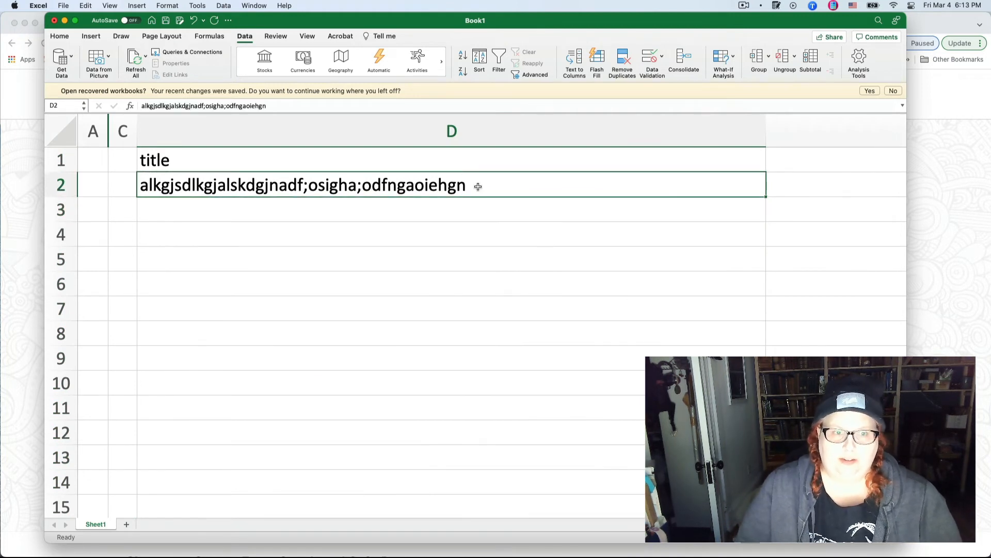
pyautogui.doubleClick(478, 187)
pyautogui.click(776, 5)
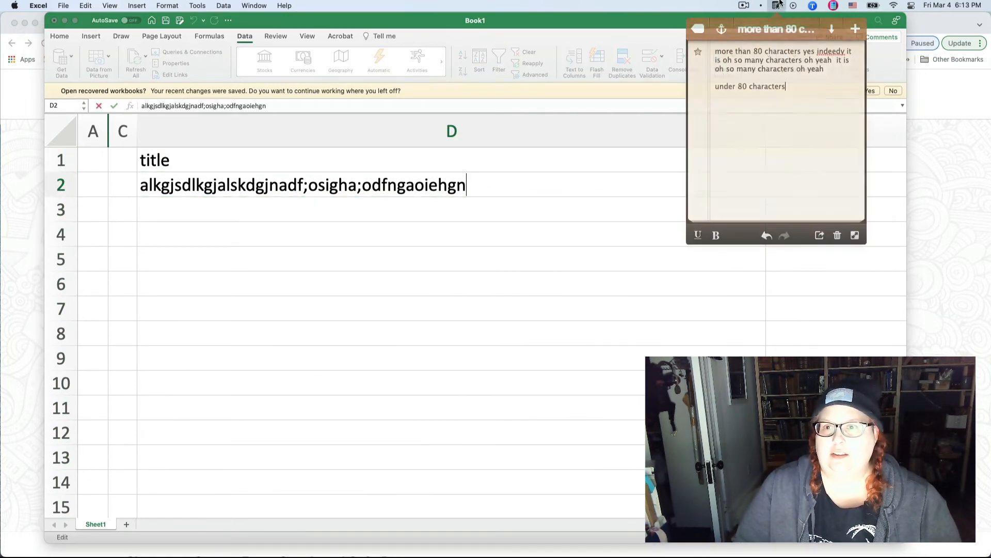
pyautogui.tripleClick(825, 64)
pyautogui.press('super+c')
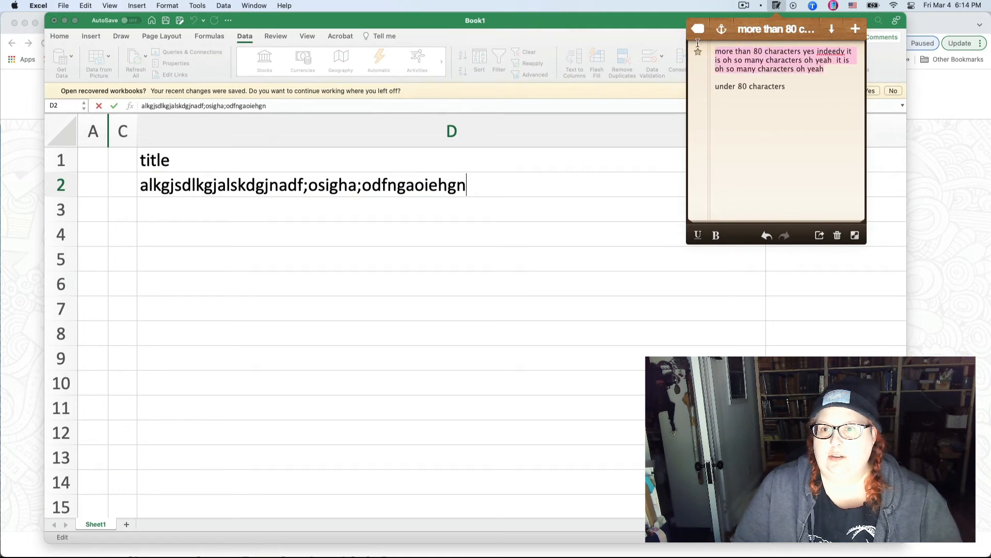
# Try to replace cell D2's text with the copied long paragraph, retry the entry at the alert, and clear the cell.
pyautogui.click(391, 185)
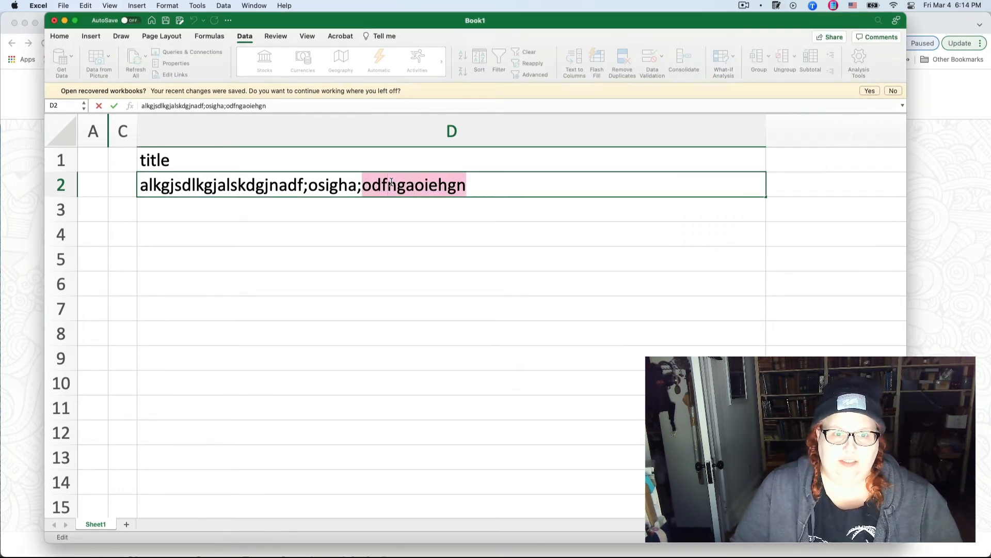
pyautogui.tripleClick(392, 185)
pyautogui.press('super+v')
pyautogui.press('Return')
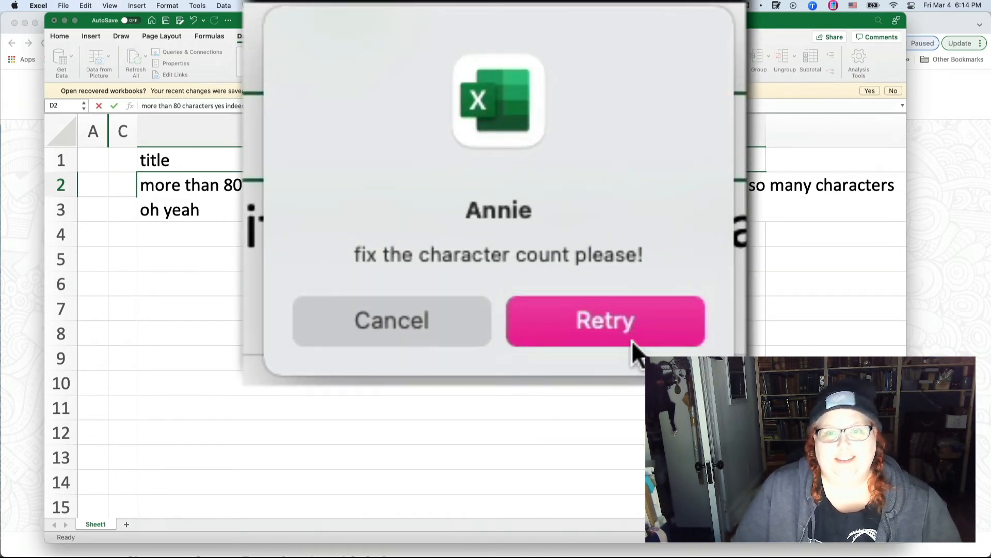
pyautogui.click(526, 212)
pyautogui.press('super+c')
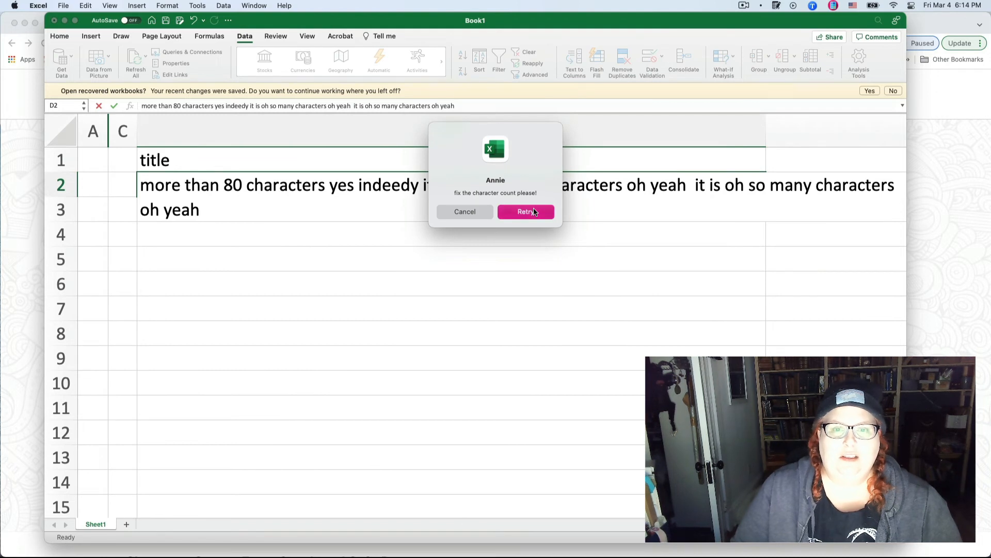
pyautogui.press('BackSpace')
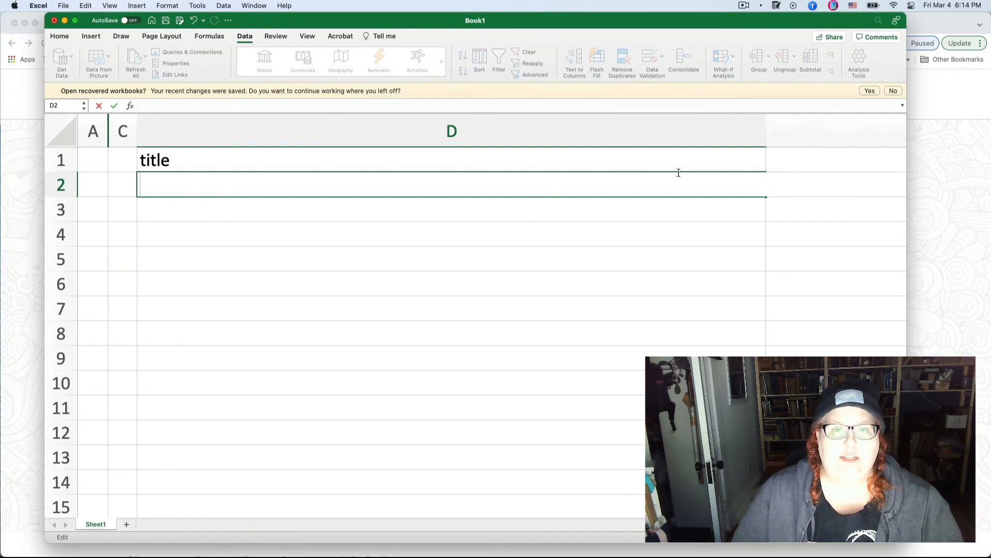
# Turn off the error alert in column D's data validation, review its criteria and input message settings, and apply the change.
pyautogui.click(571, 129)
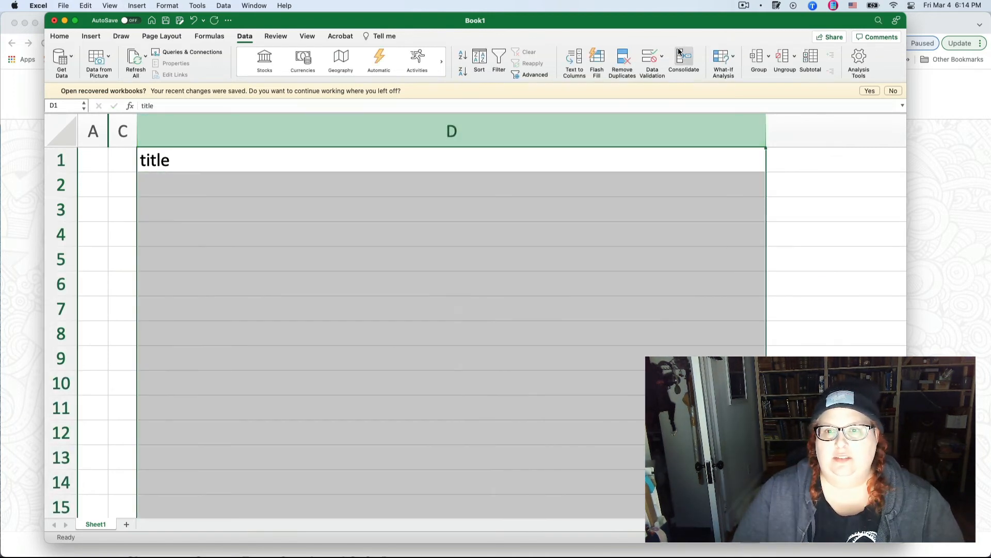
pyautogui.click(663, 56)
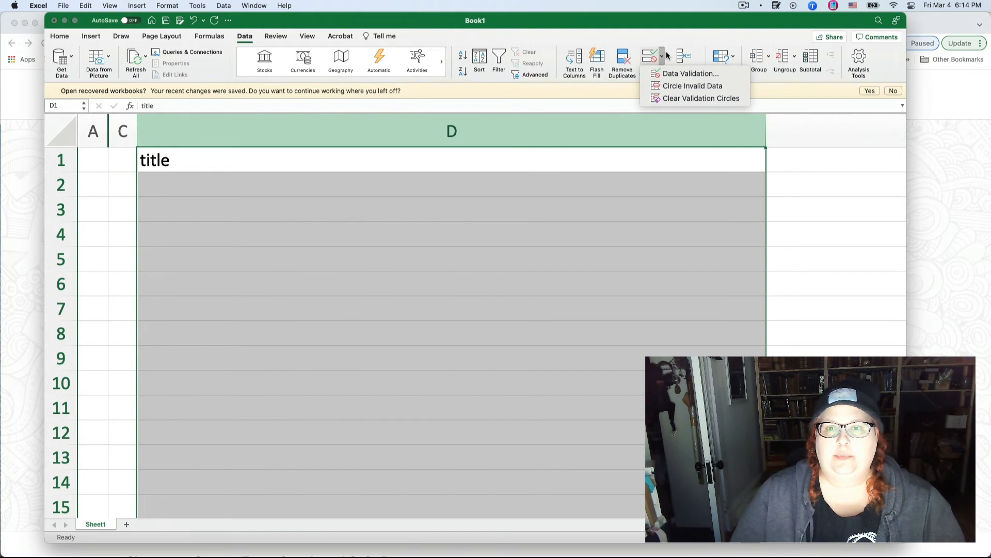
pyautogui.click(670, 72)
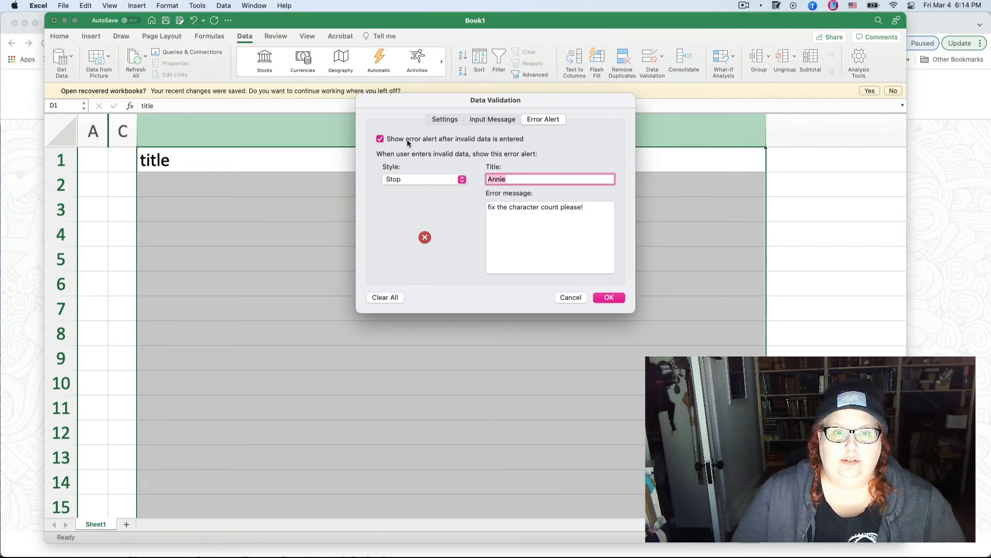
pyautogui.click(407, 139)
pyautogui.click(447, 120)
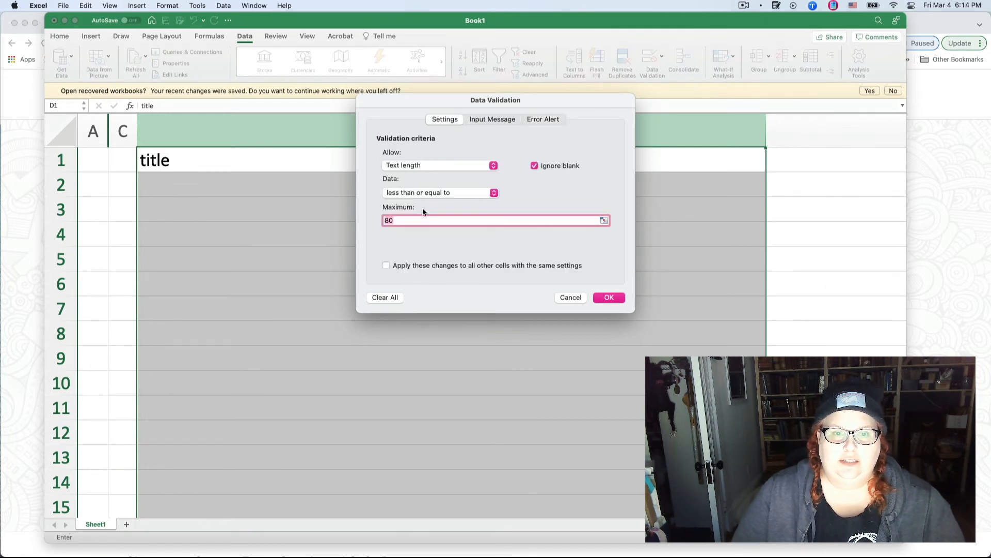
pyautogui.click(489, 120)
pyautogui.click(396, 140)
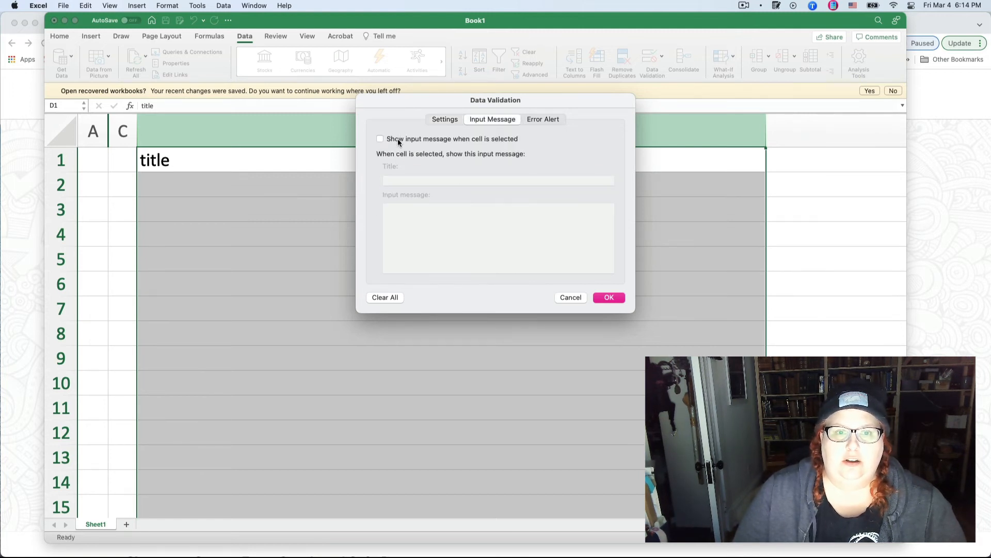
pyautogui.click(610, 297)
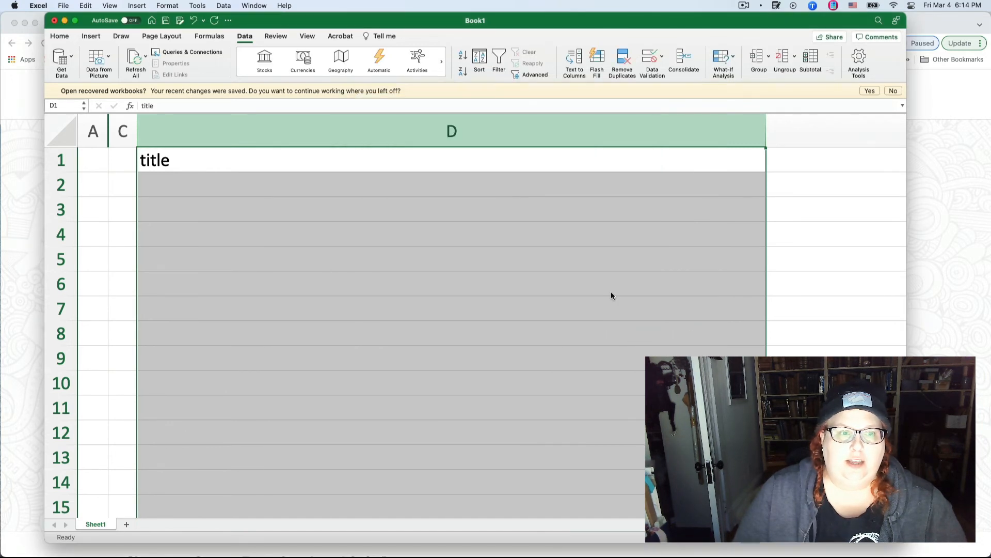
# Paste the copied "more than 80 characters" paragraph into cell D2.
pyautogui.click(346, 204)
pyautogui.click(338, 194)
pyautogui.press('super+v')
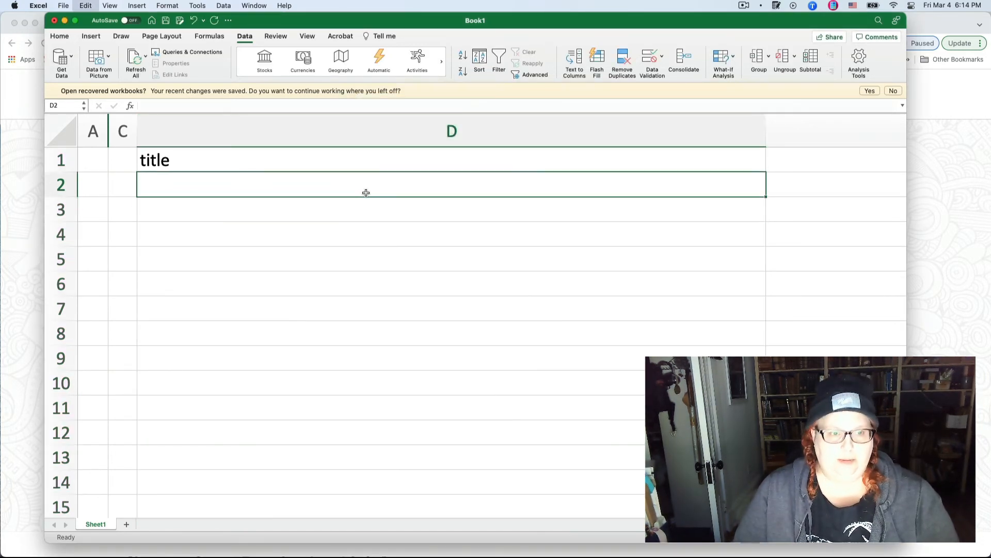
pyautogui.click(294, 219)
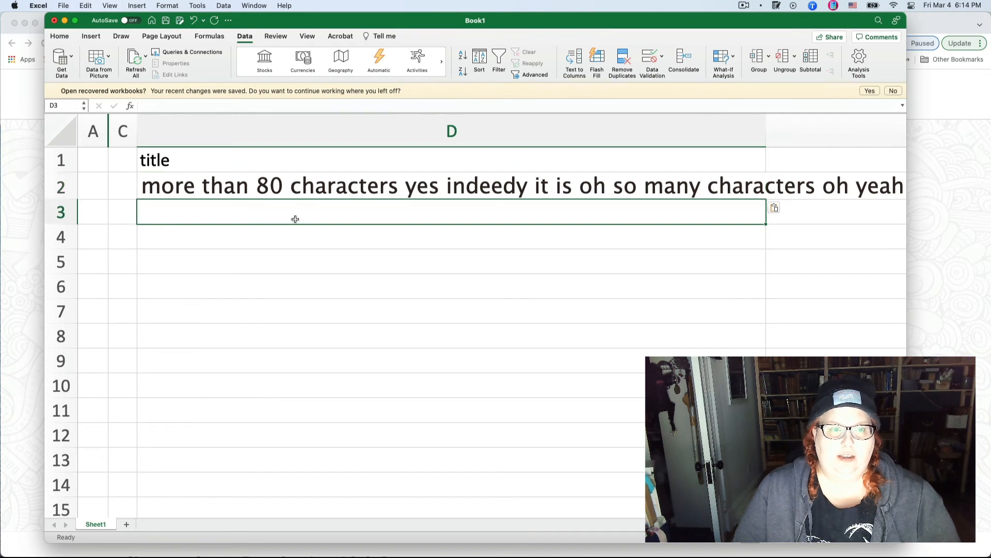
# Copy "under 80 characters" from the note into cells D3 and D4, and open cell D2 for editing.
pyautogui.click(777, 5)
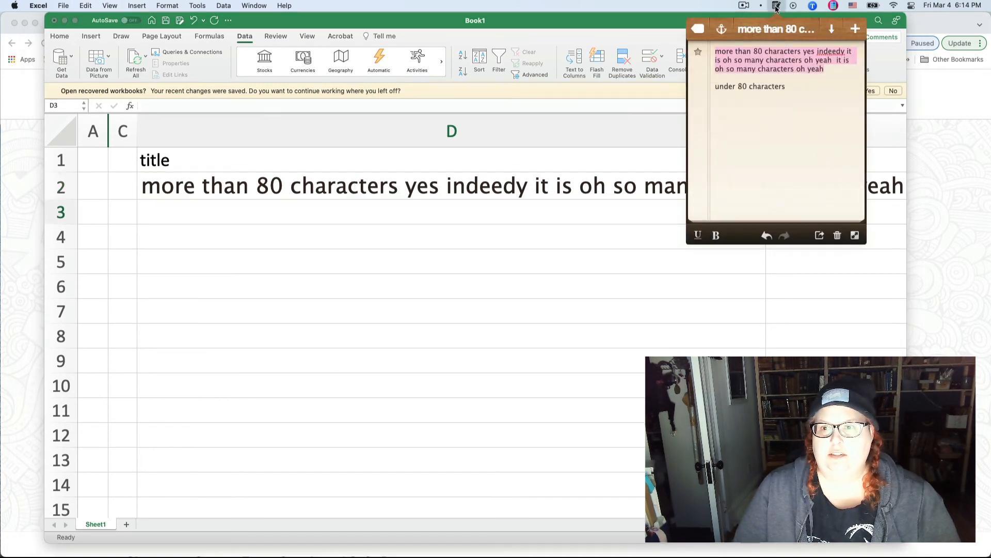
pyautogui.tripleClick(750, 85)
pyautogui.press('super+c')
pyautogui.click(329, 209)
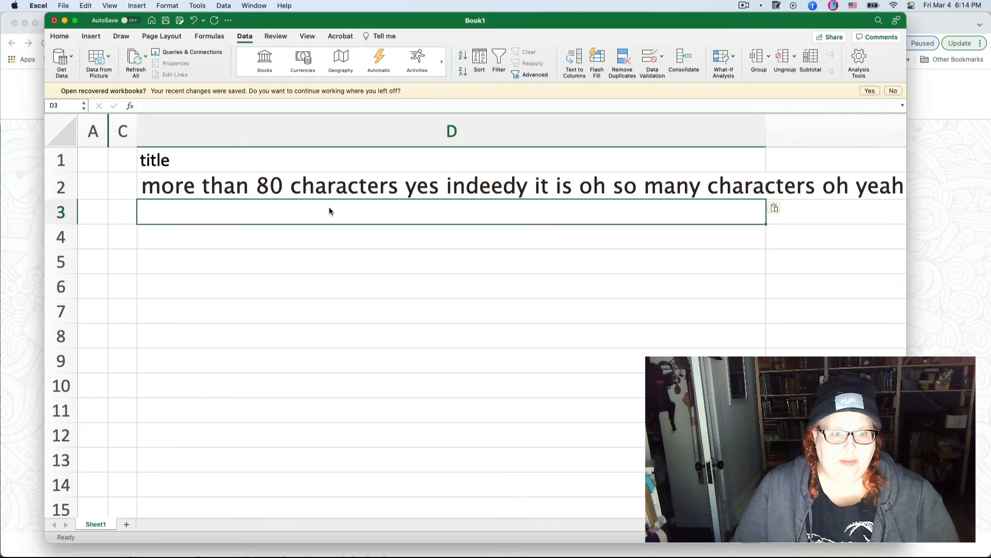
pyautogui.press('super+v')
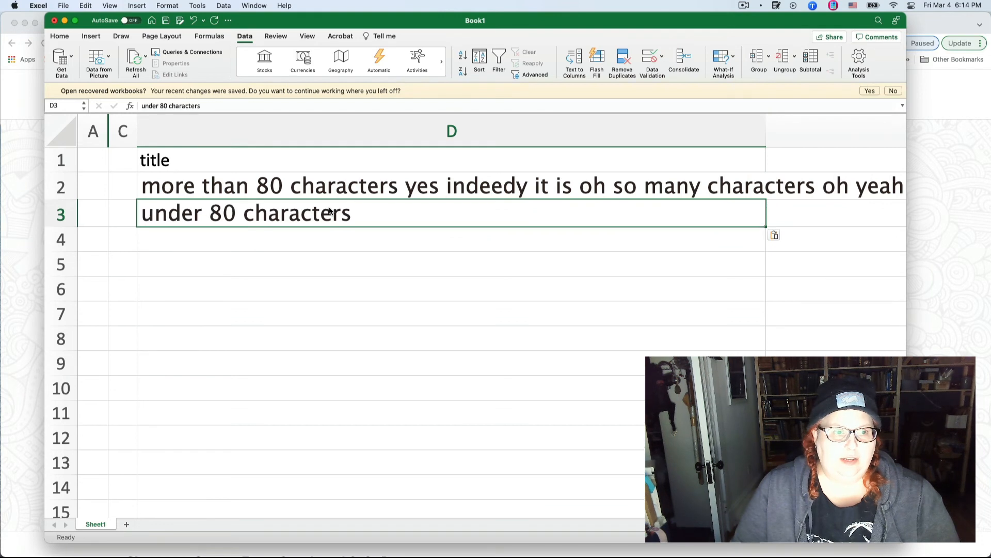
pyautogui.click(305, 240)
pyautogui.press('super+v')
pyautogui.click(364, 193)
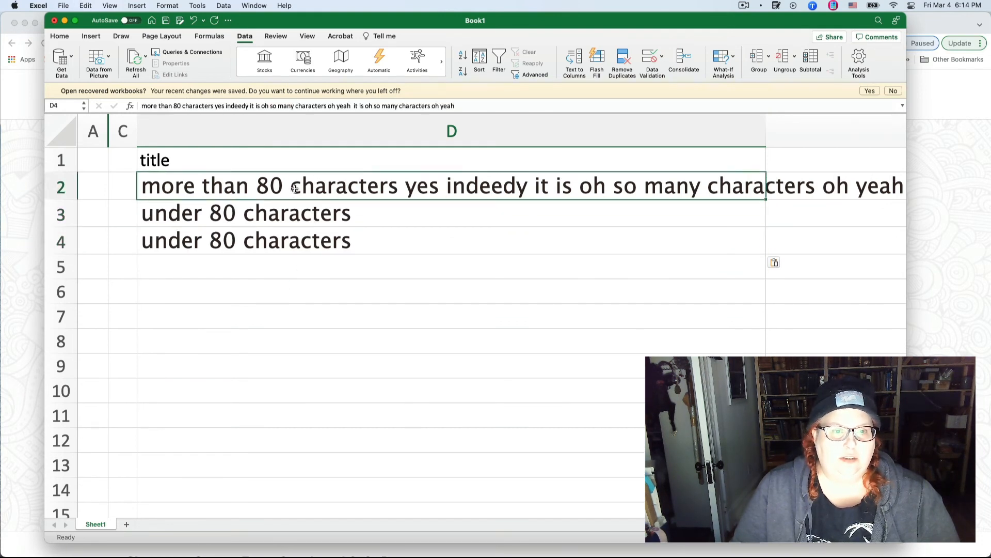
pyautogui.doubleClick(364, 194)
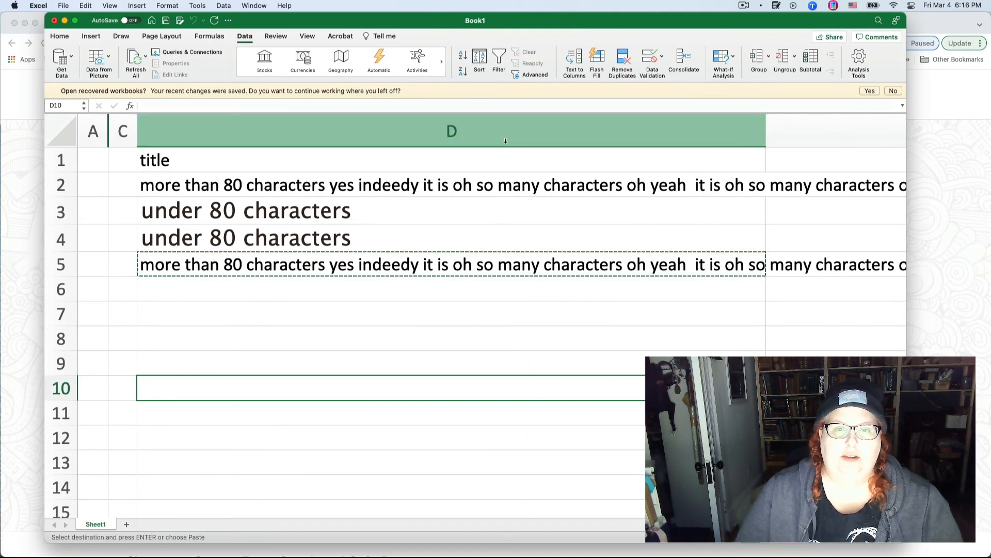
# Circle the invalid data in column D and select the circled cell D2.
pyautogui.click(473, 132)
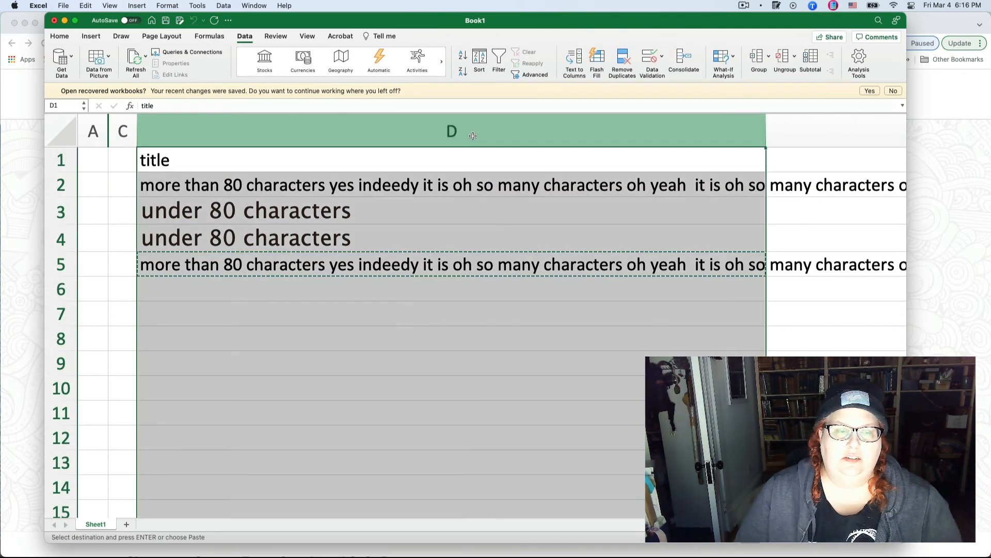
pyautogui.click(663, 55)
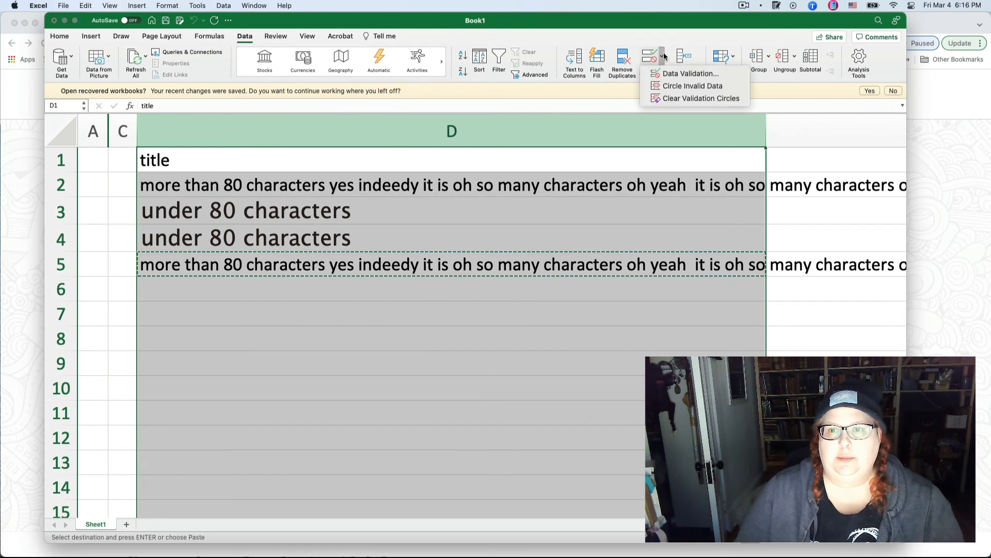
pyautogui.click(704, 85)
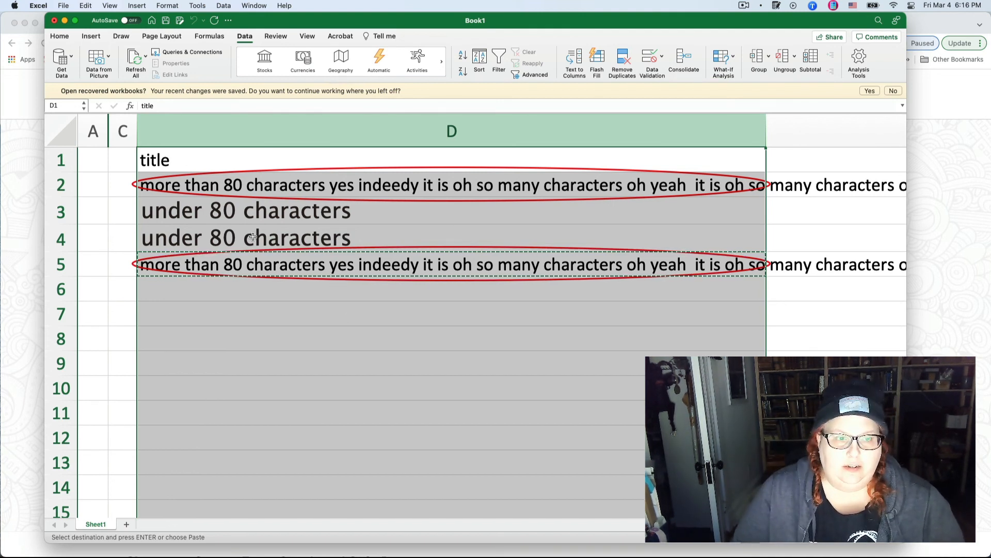
pyautogui.click(356, 185)
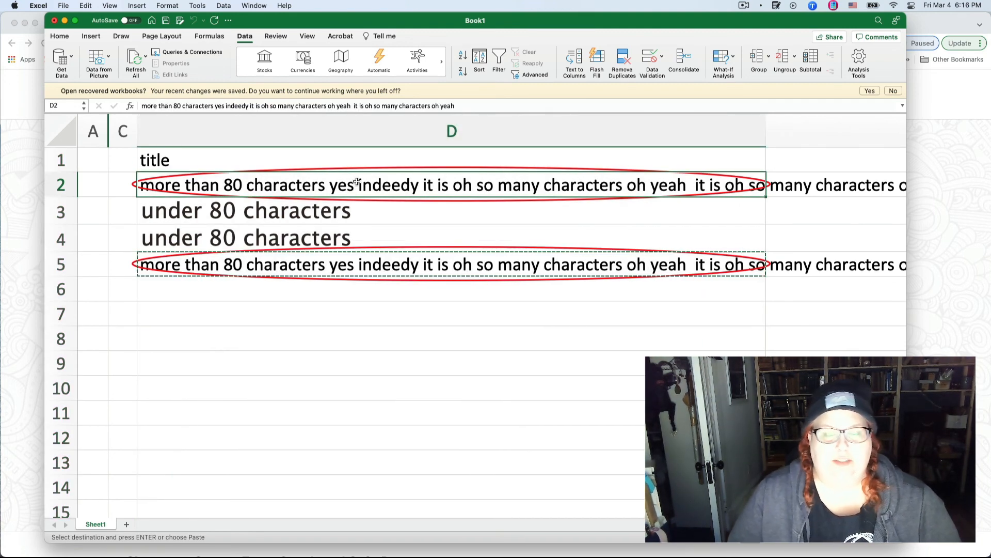
# Clear the validation circles from column D and select the empty cell D7.
pyautogui.click(664, 54)
pyautogui.click(539, 137)
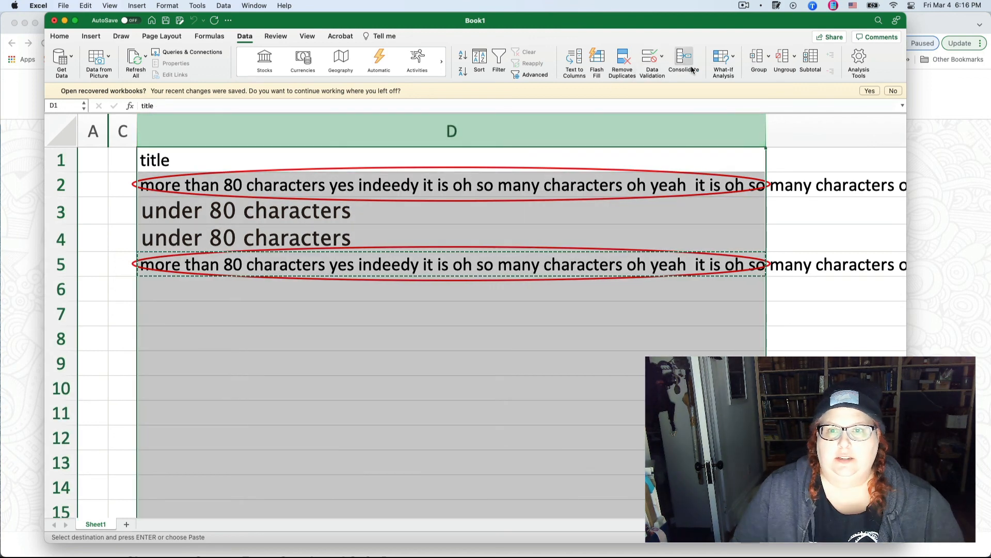
pyautogui.click(662, 55)
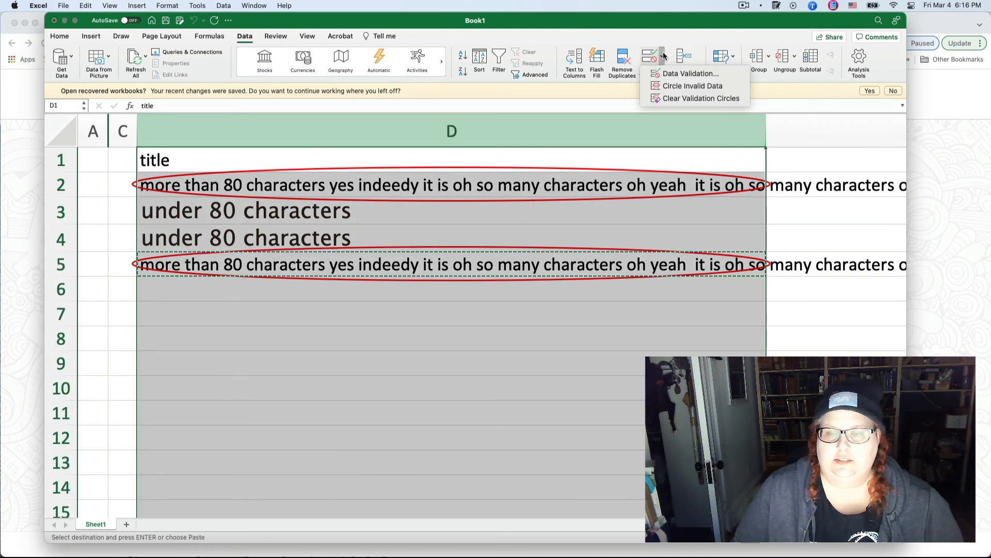
pyautogui.click(675, 98)
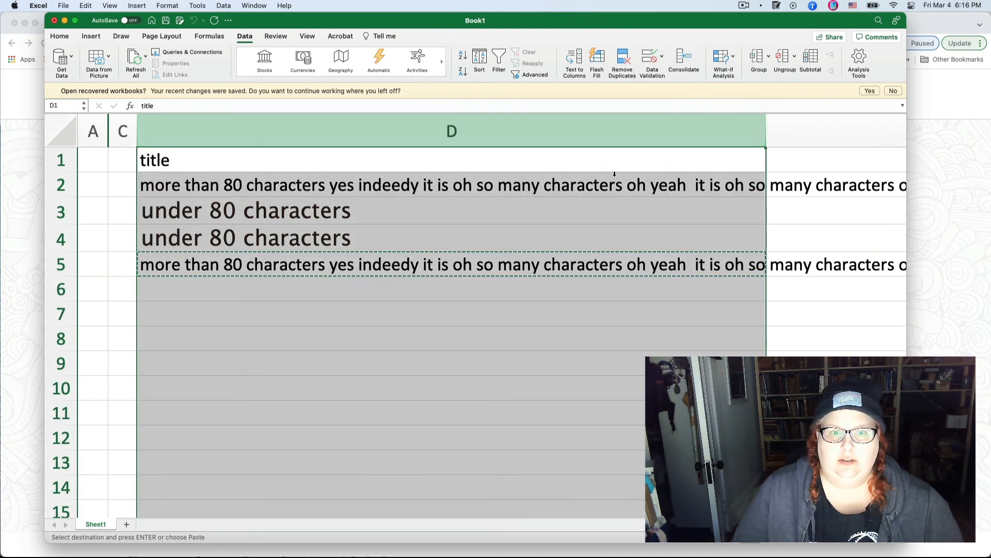
pyautogui.click(316, 309)
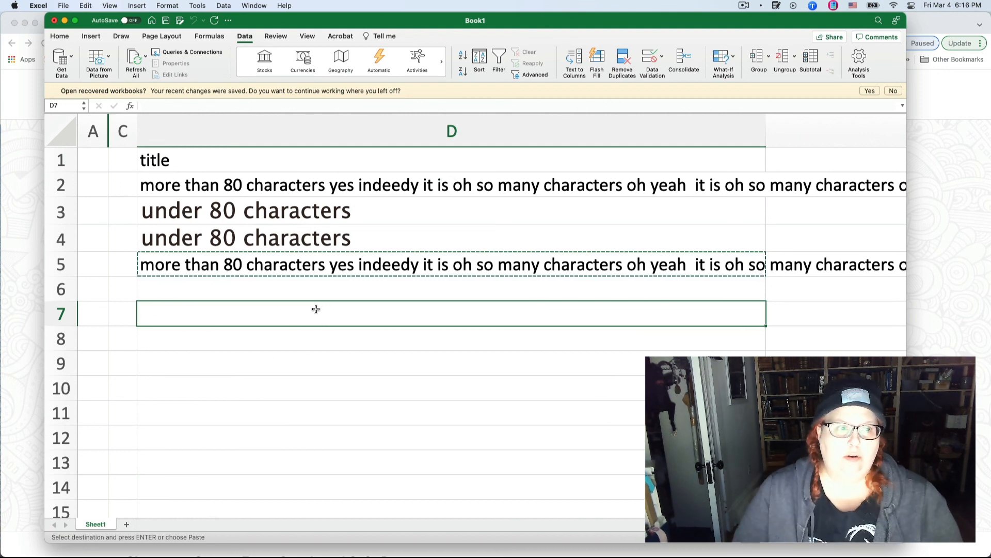
# Switch to Chrome and view the untitled Dropbox Paper document.
pyautogui.click(22, 204)
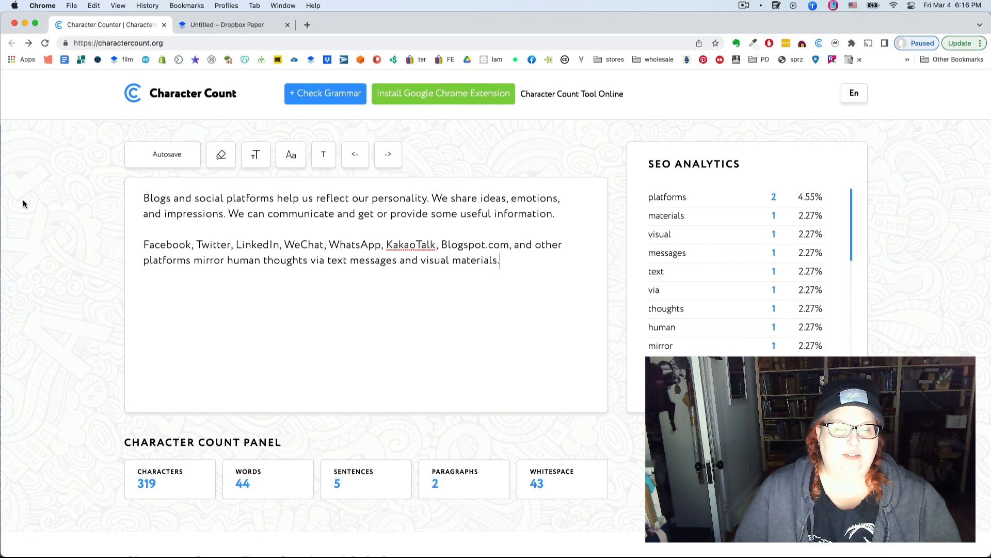
pyautogui.click(234, 26)
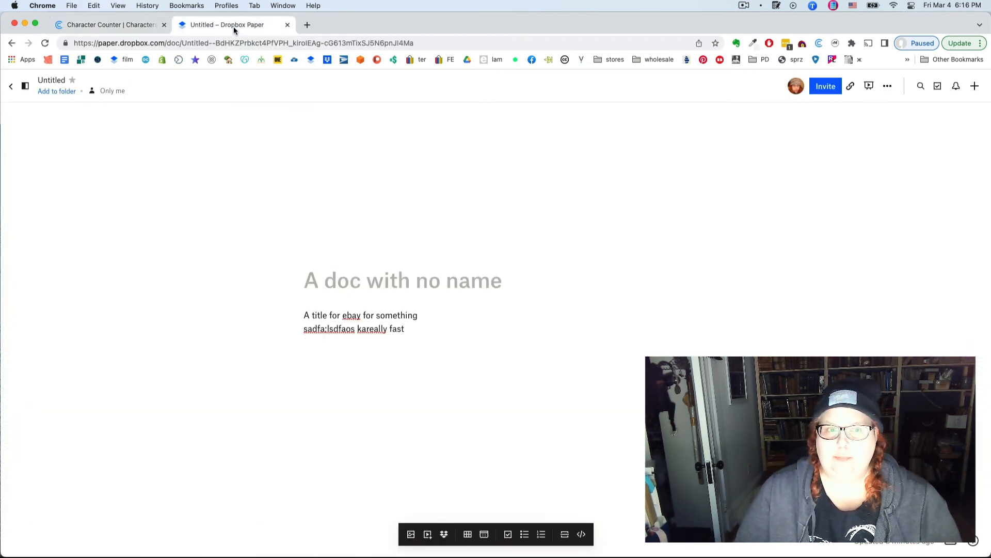